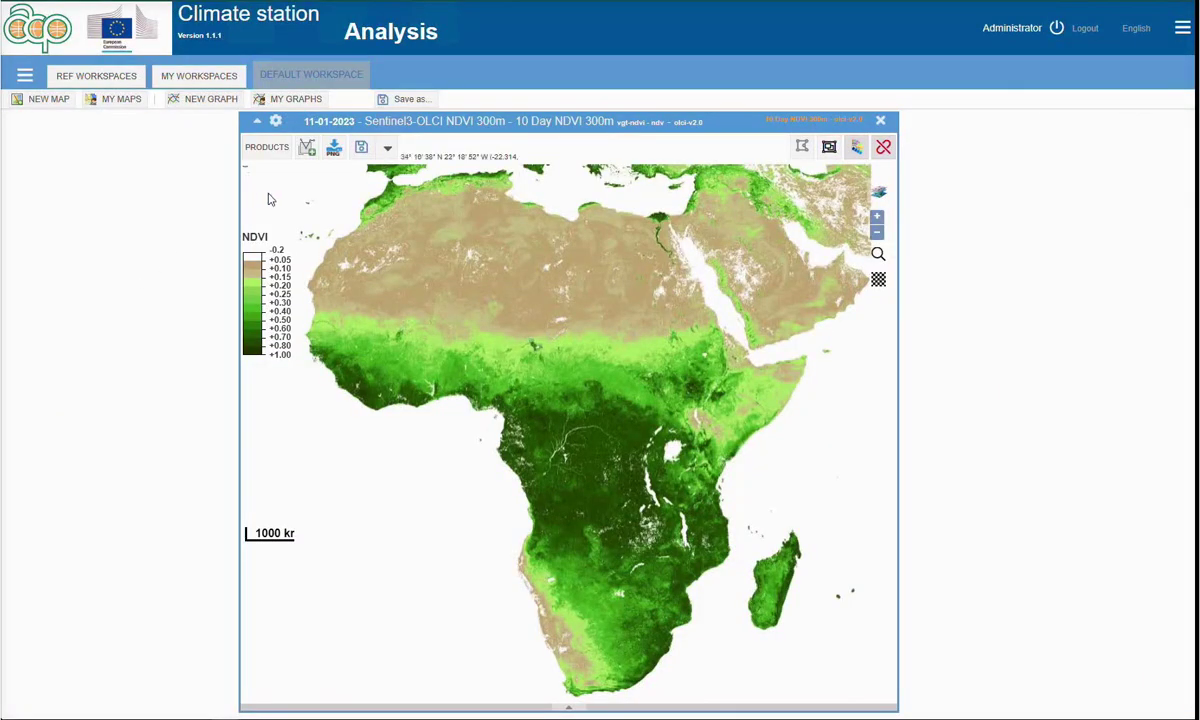
Open the product catalogue and scroll to the 10 Day NDVI 300m colour schemes.
left_click(265, 147)
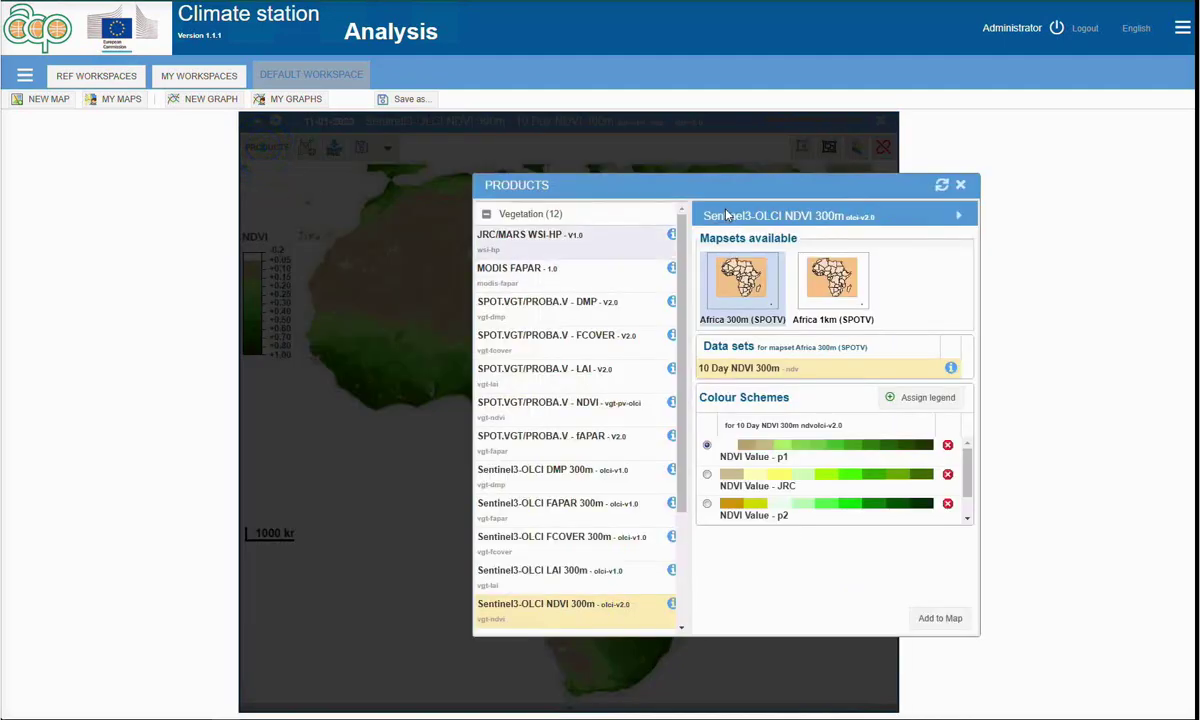
left_click_drag(739, 190, 597, 187)
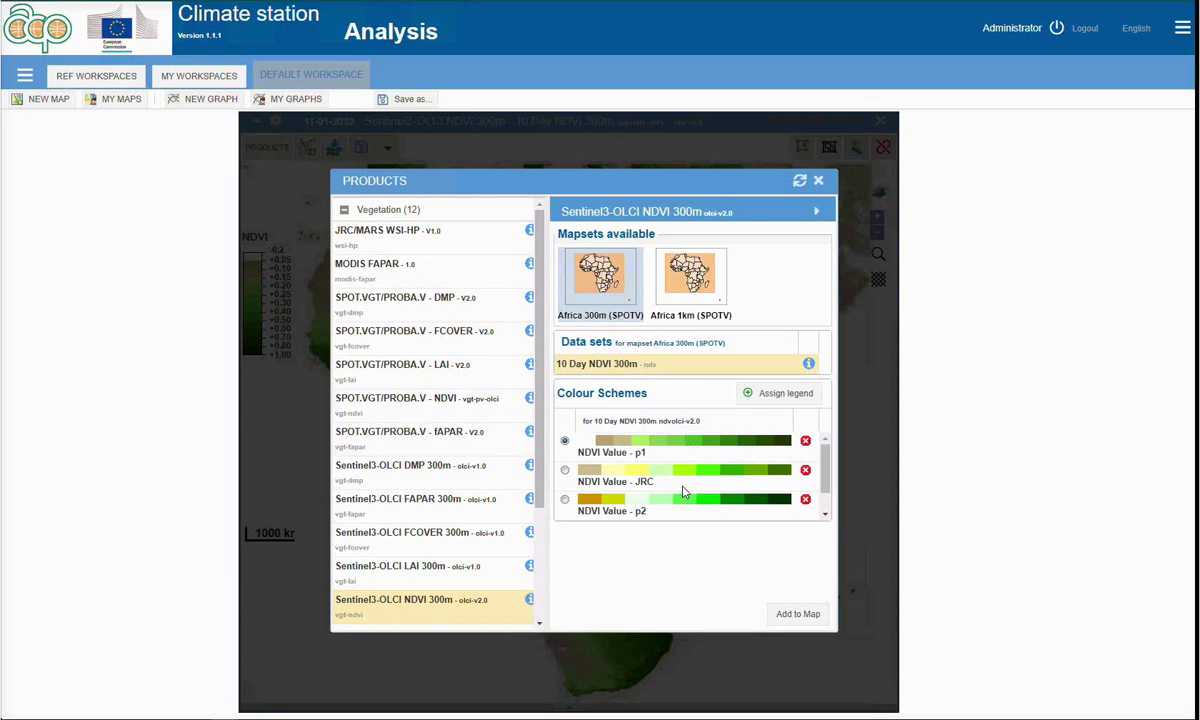
left_click(821, 466)
left_click_drag(821, 478, 820, 491)
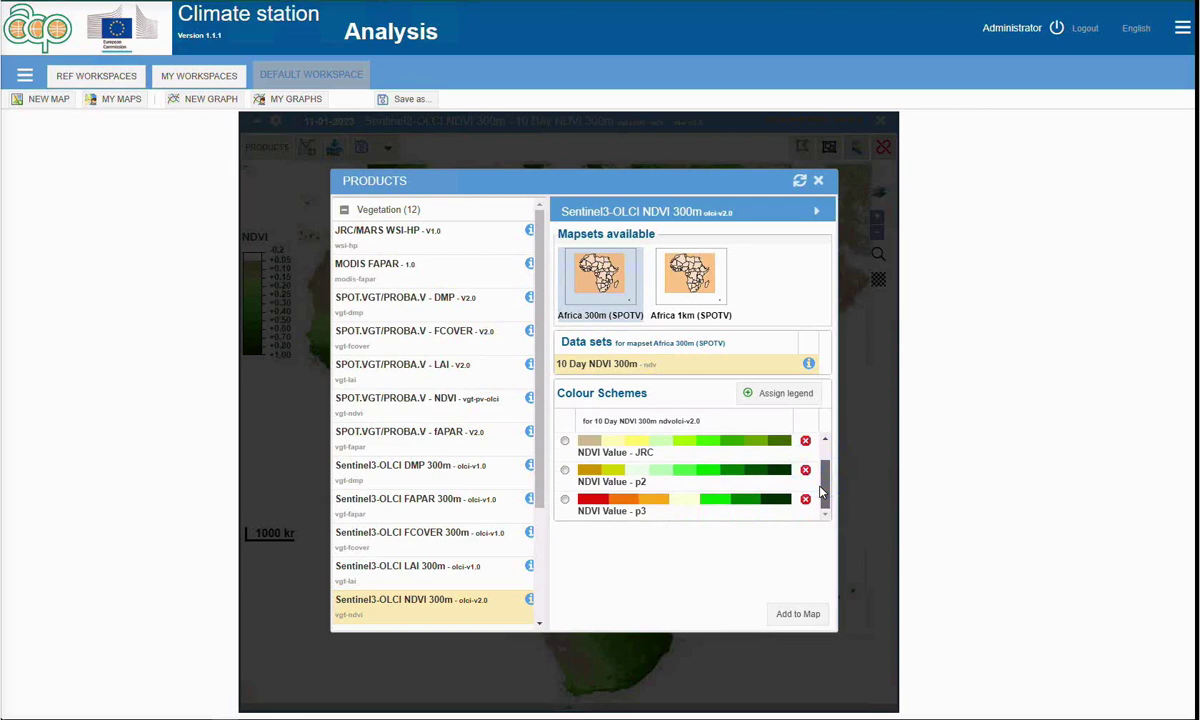
scroll(775, 445, "up", 1)
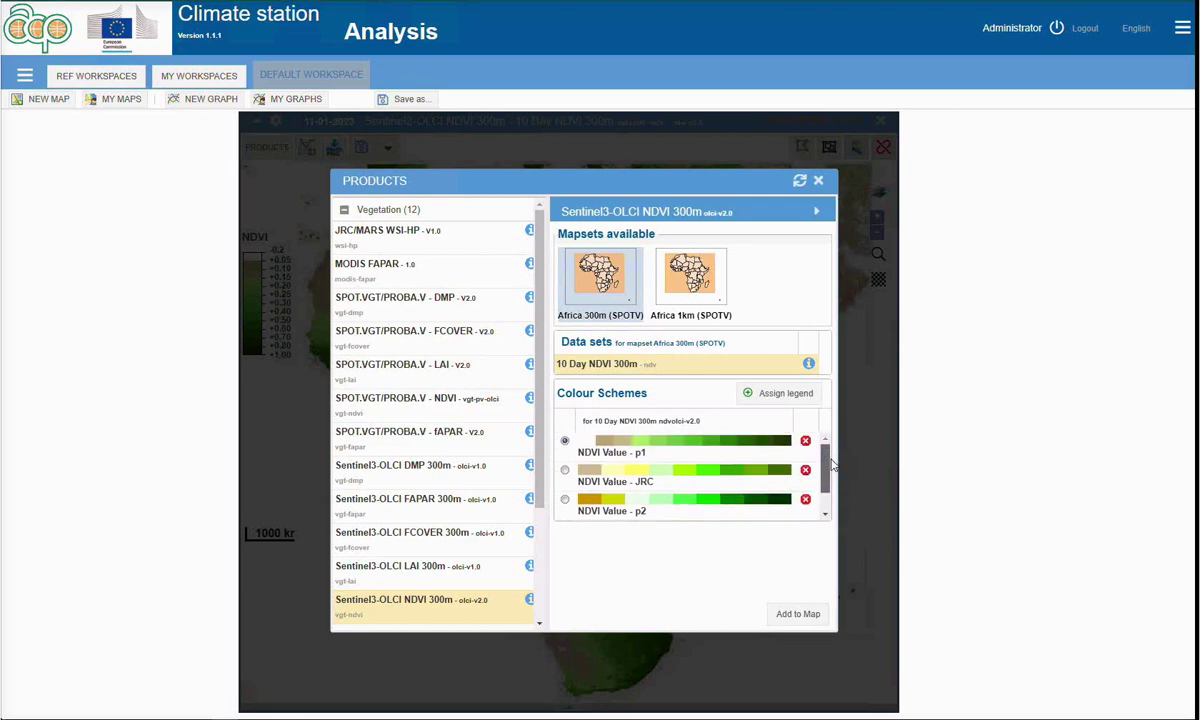
Select both NDVI Value - USDA and NDVI Value - USGS legends and assign them to 10 Day NDVI 300m.
left_click(784, 396)
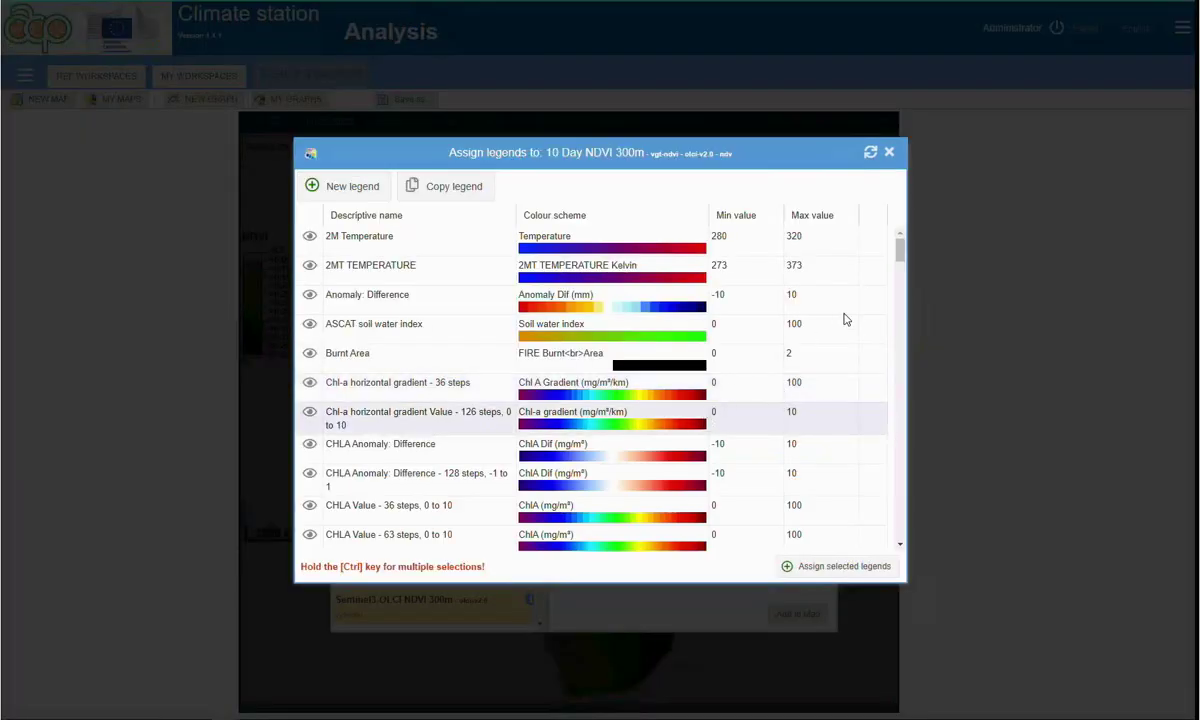
left_click_drag(899, 252, 873, 409)
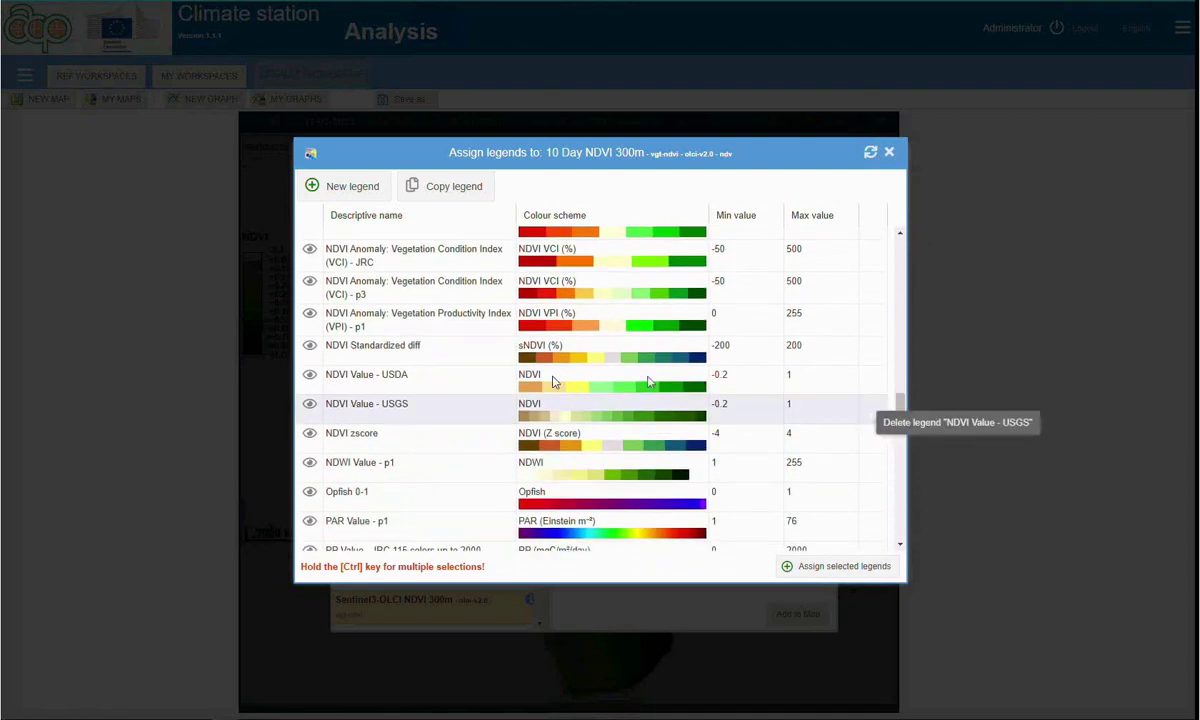
left_click(397, 387)
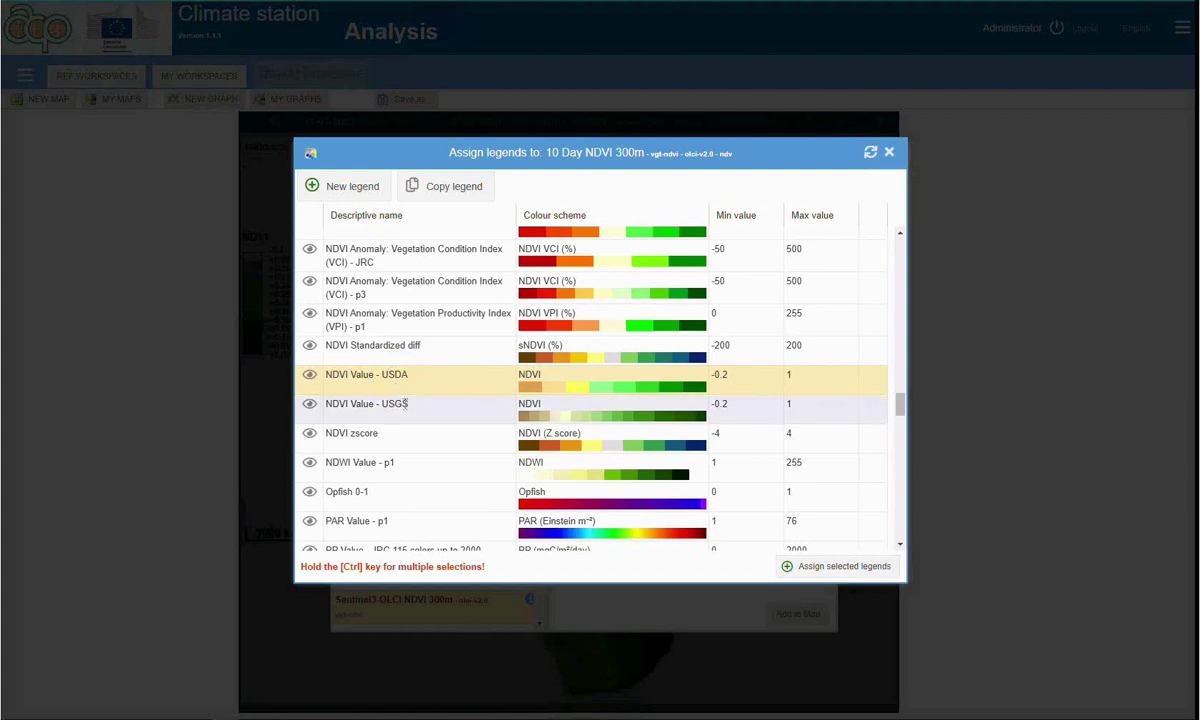
left_click(405, 403, "ctrl")
left_click(842, 567)
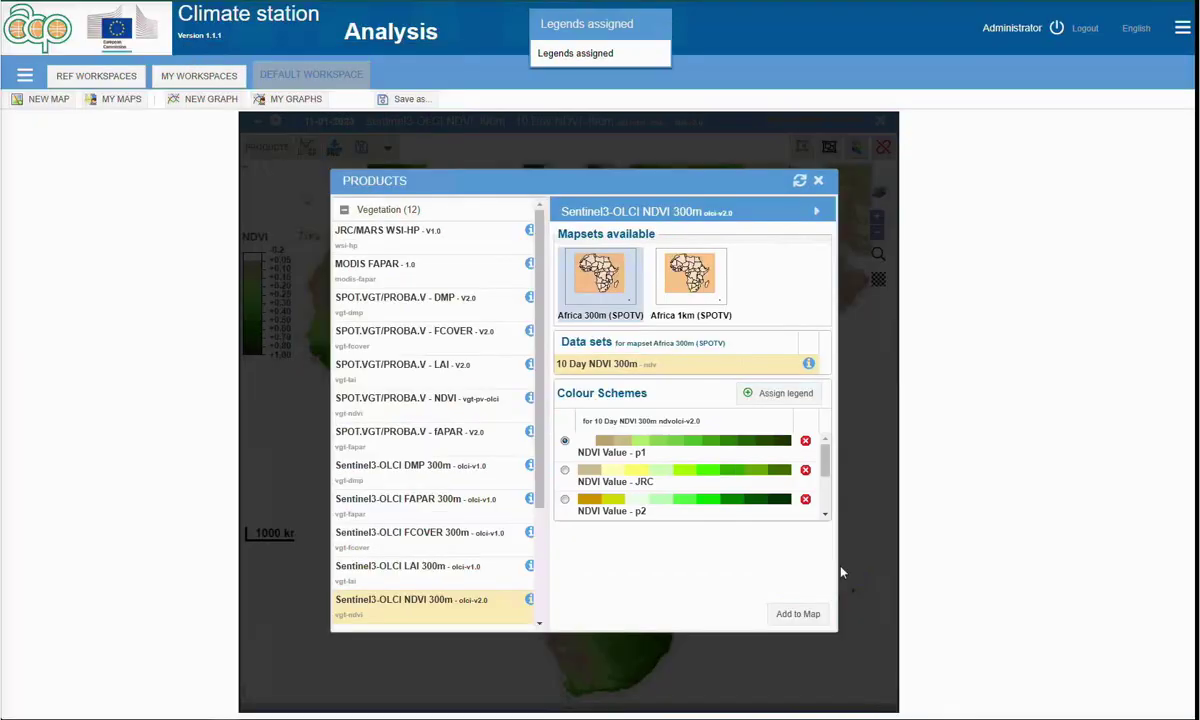
Choose the NDVI Value - USGS colour scheme and add 10 Day NDVI 300m to the map.
left_click(826, 467)
left_click_drag(826, 467, 812, 512)
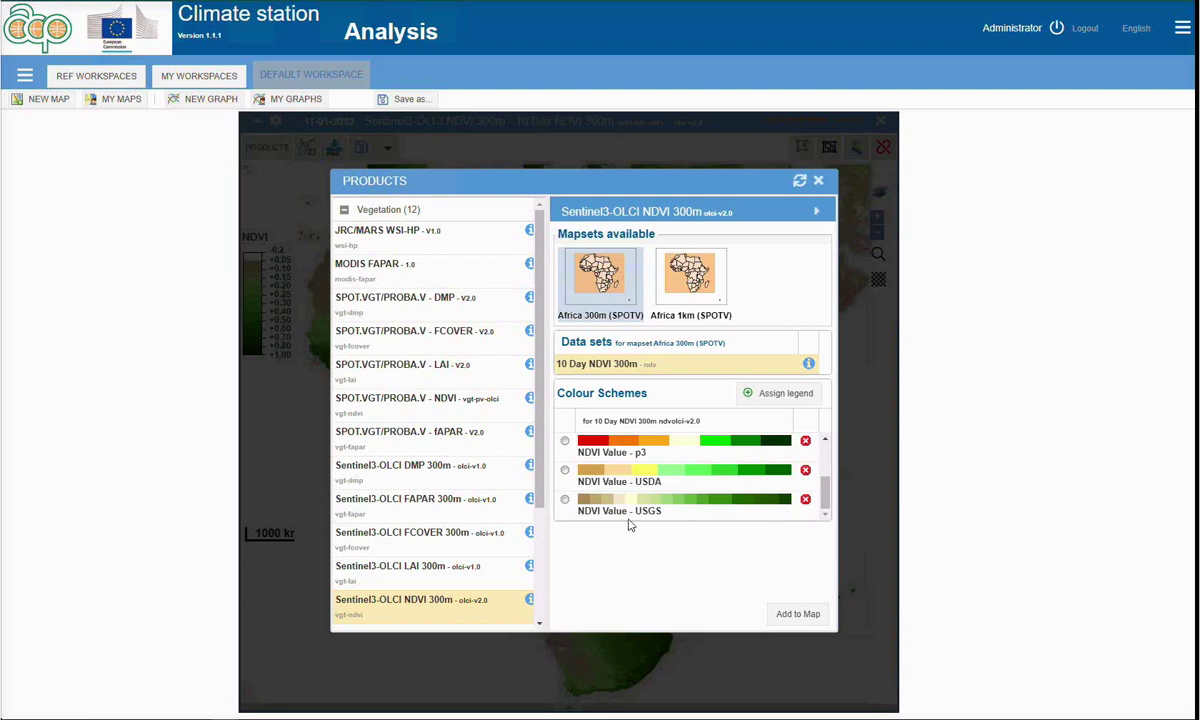
left_click(565, 500)
left_click(794, 617)
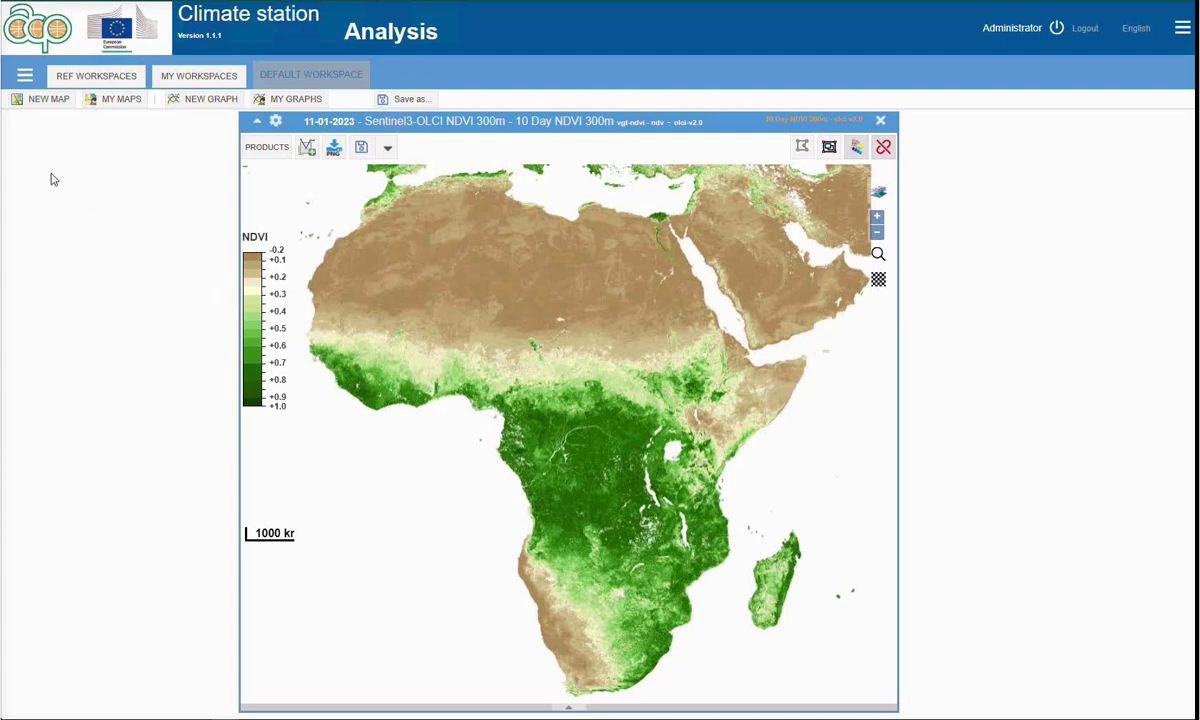
In Legend Administration, copy the NDVI Value - p1 legend to create NDVI Value - p1 - copy.
left_click(25, 78)
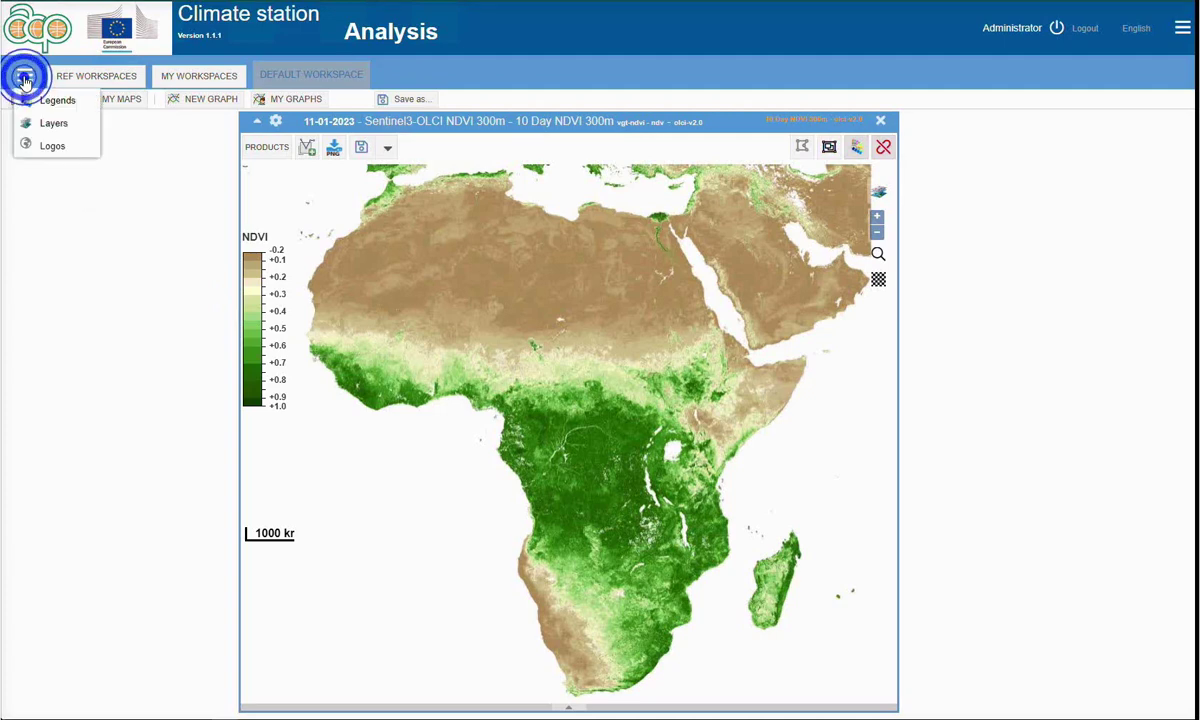
left_click(72, 104)
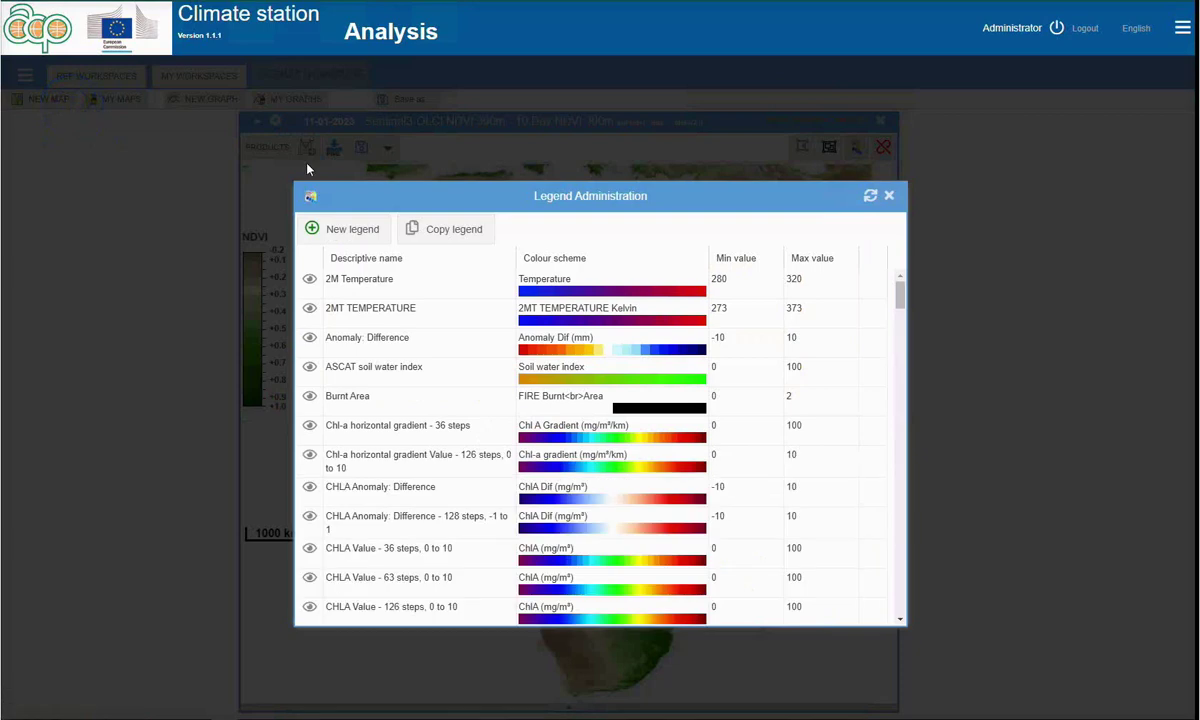
left_click_drag(540, 182, 536, 116)
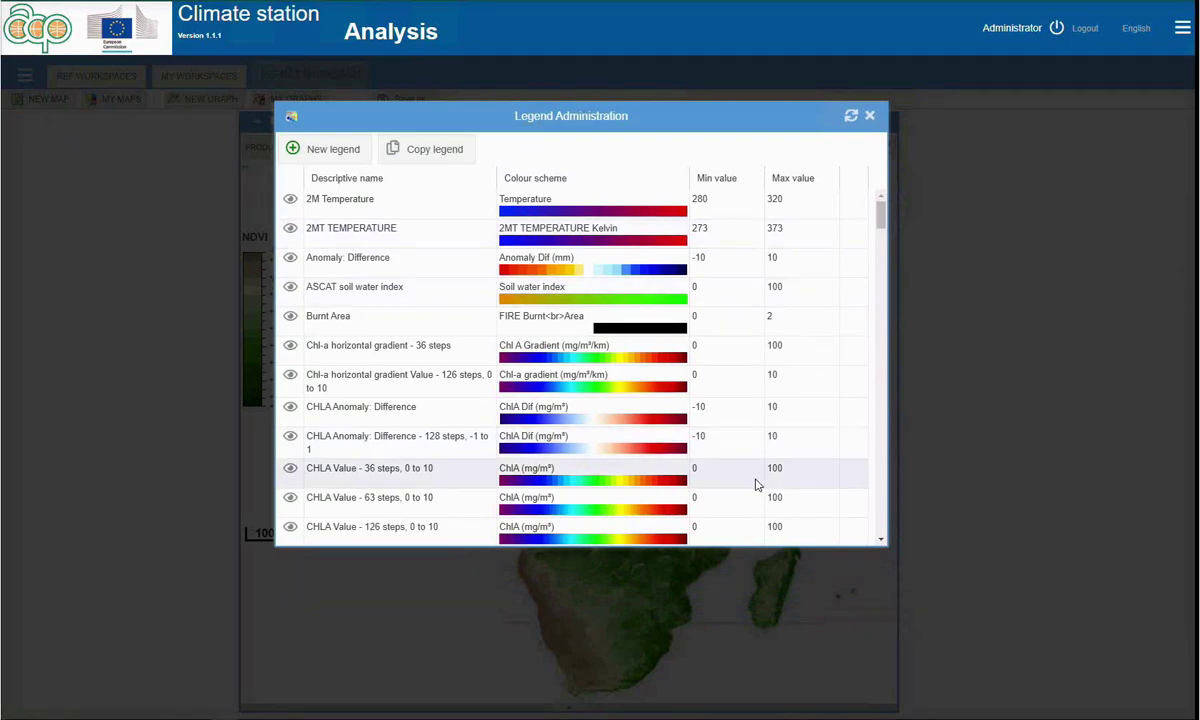
left_click(879, 218)
left_click_drag(879, 220, 848, 386)
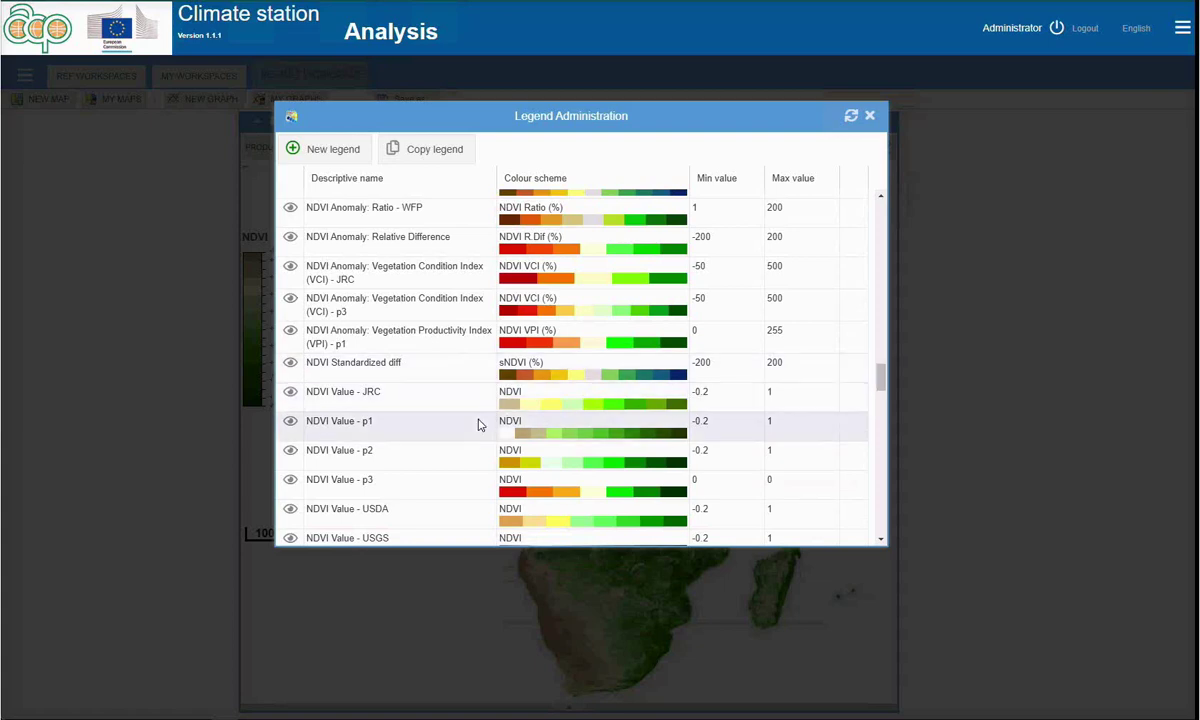
left_click(327, 422)
left_click(428, 156)
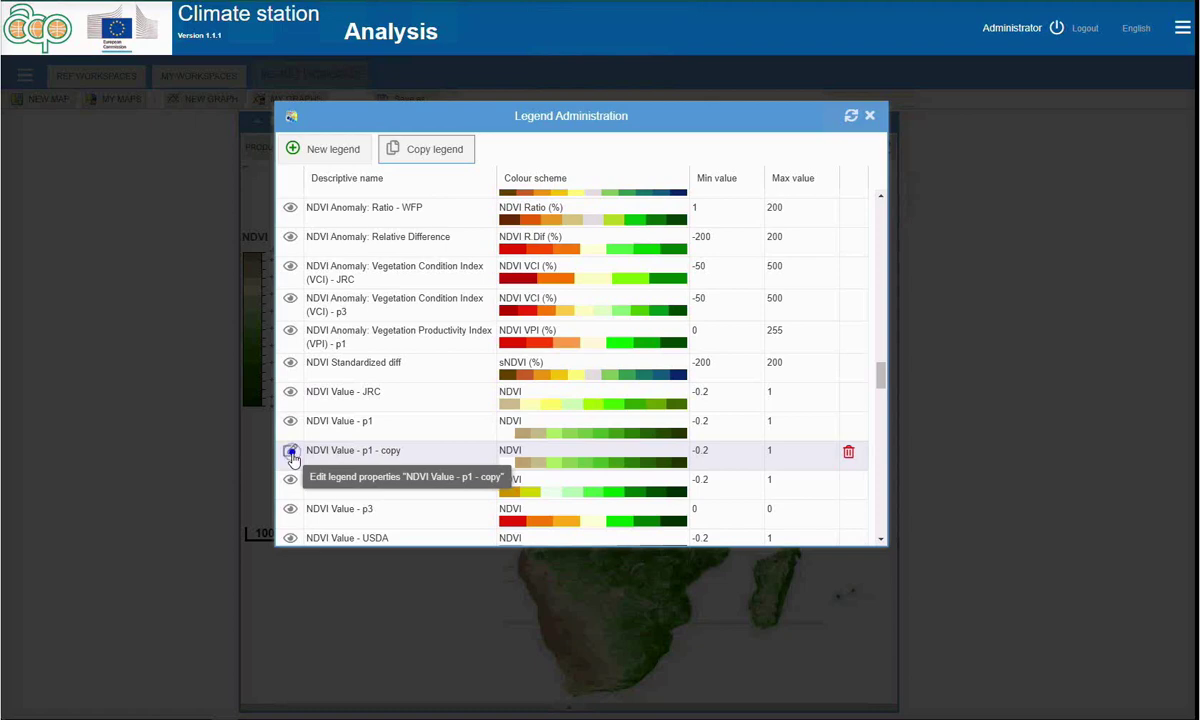
Open the Edit legend dialog for NDVI Value - p1 - copy and shift it left.
left_click(290, 455)
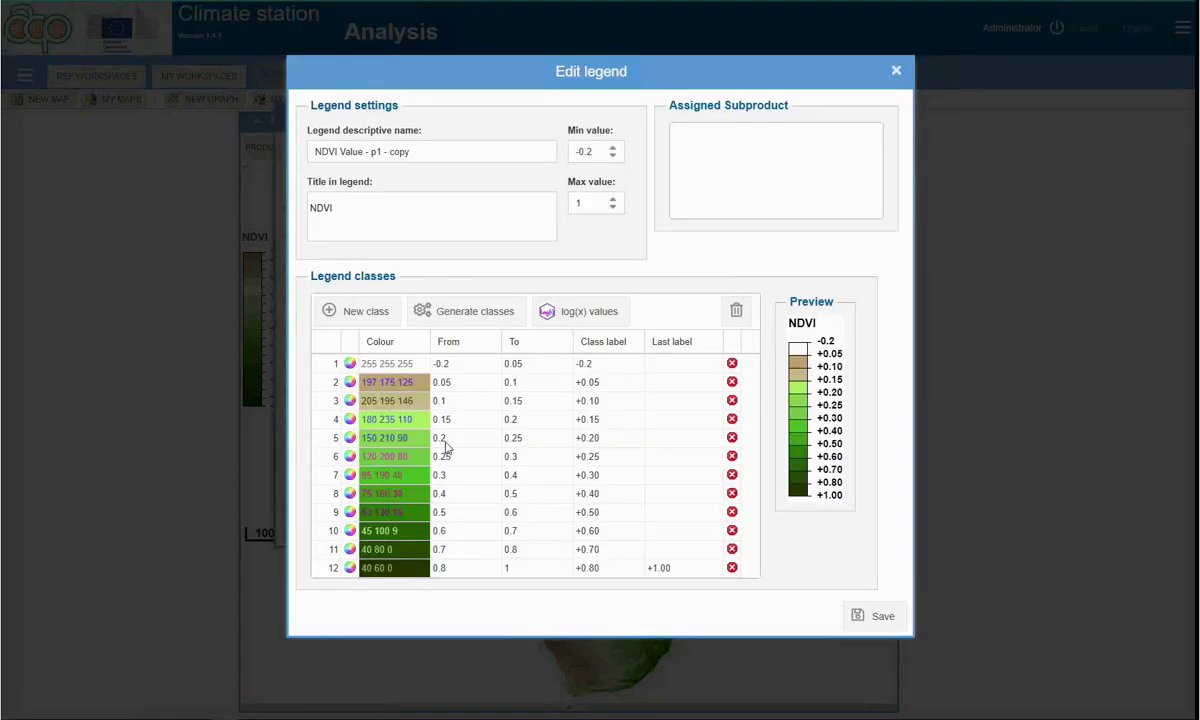
left_click_drag(718, 70, 677, 71)
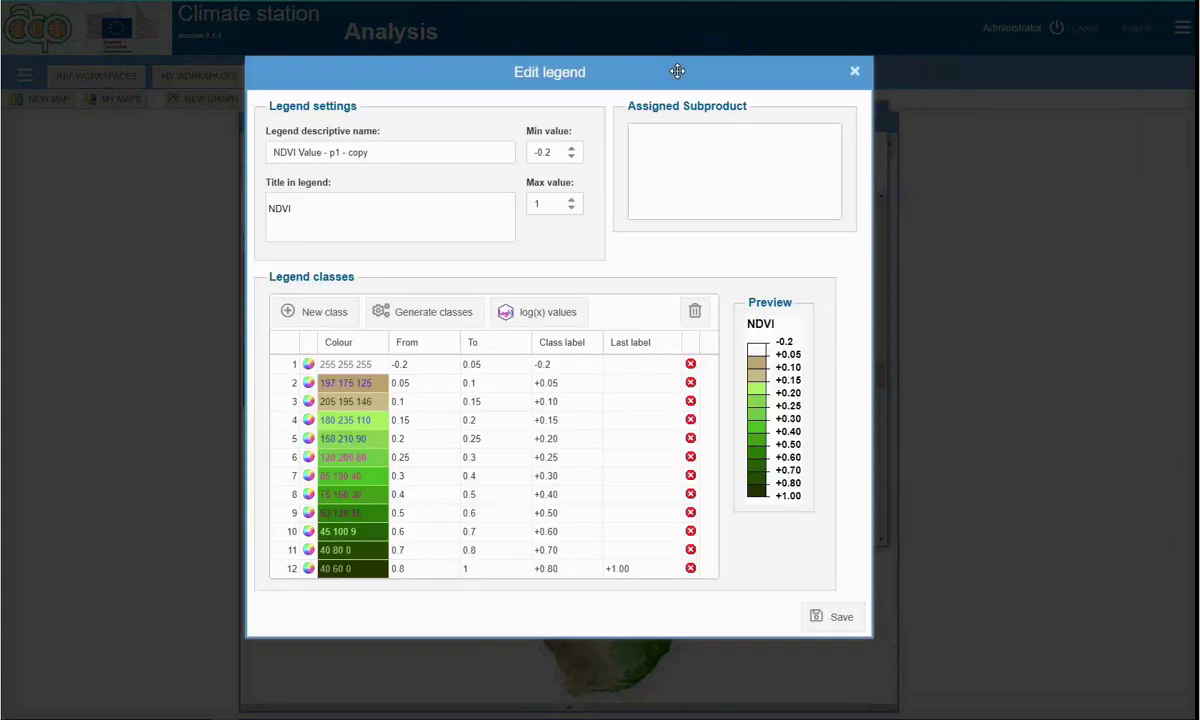
Recolour class 2 of the copied legend to vivid magenta (232 43 208).
left_click(309, 388)
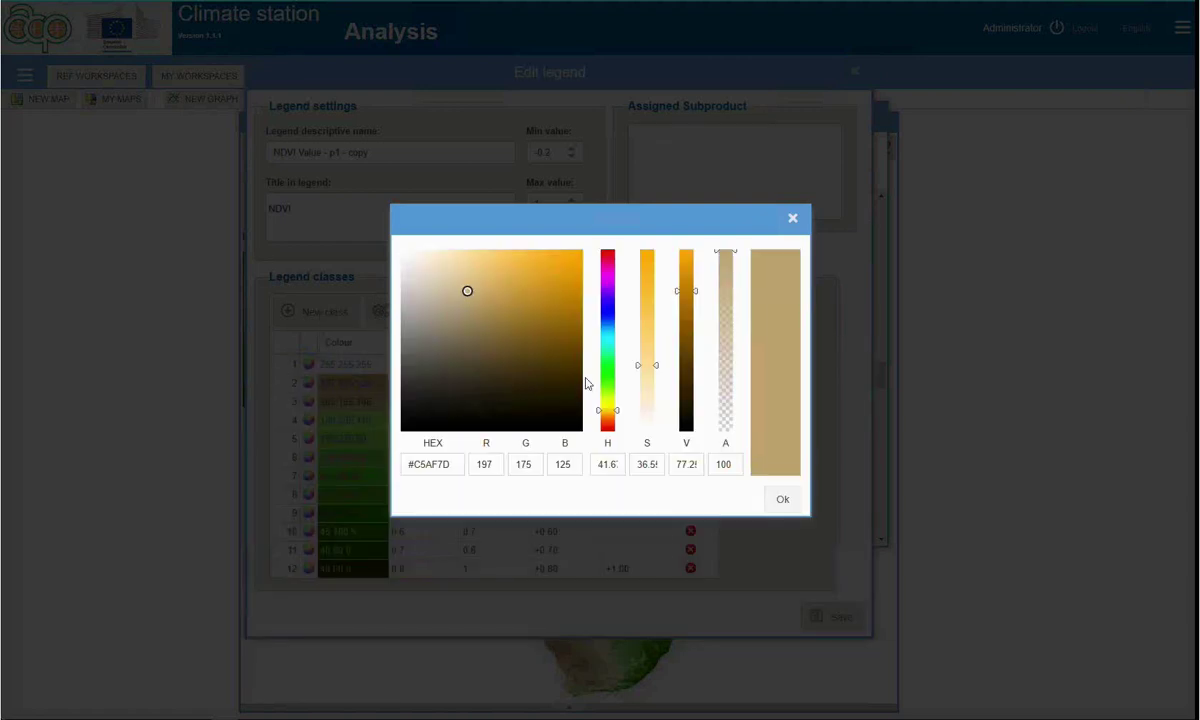
left_click(608, 277)
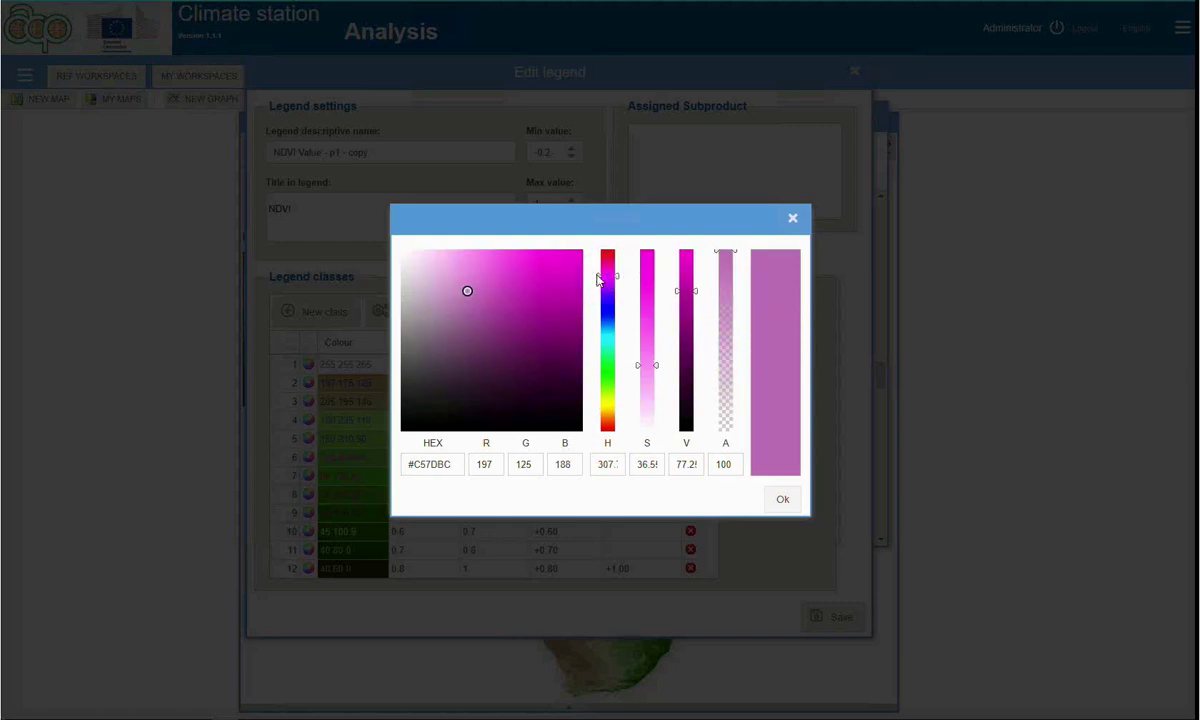
left_click(501, 257)
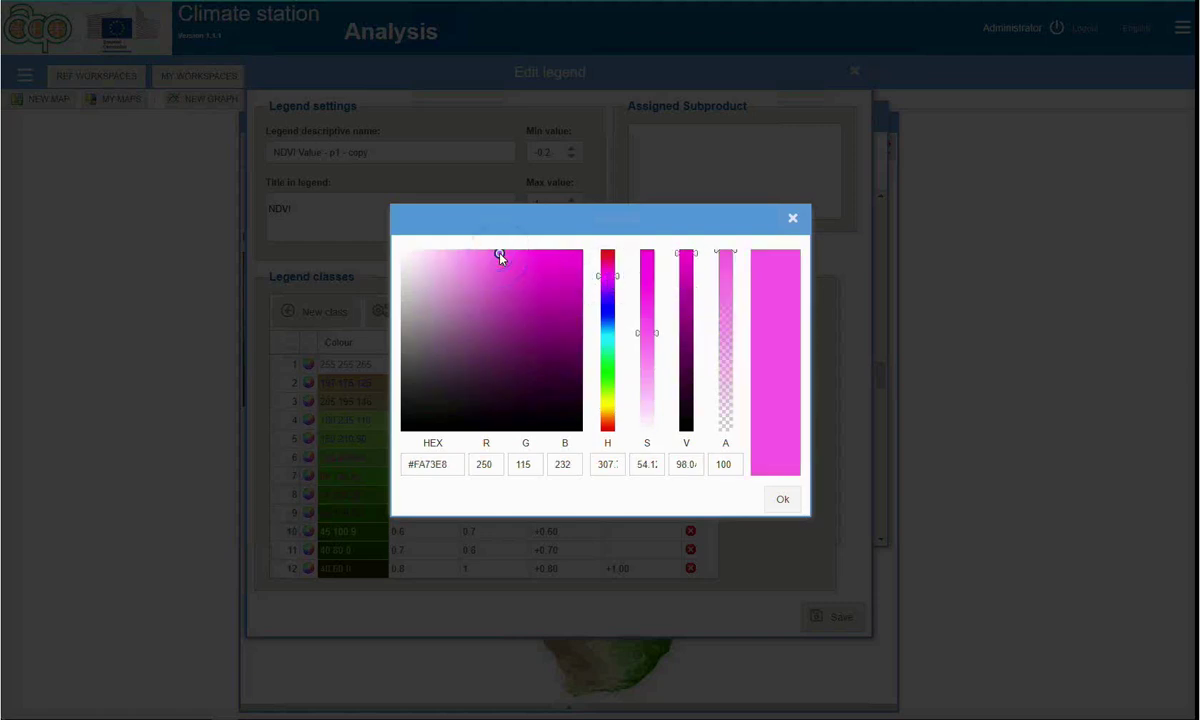
left_click(461, 285)
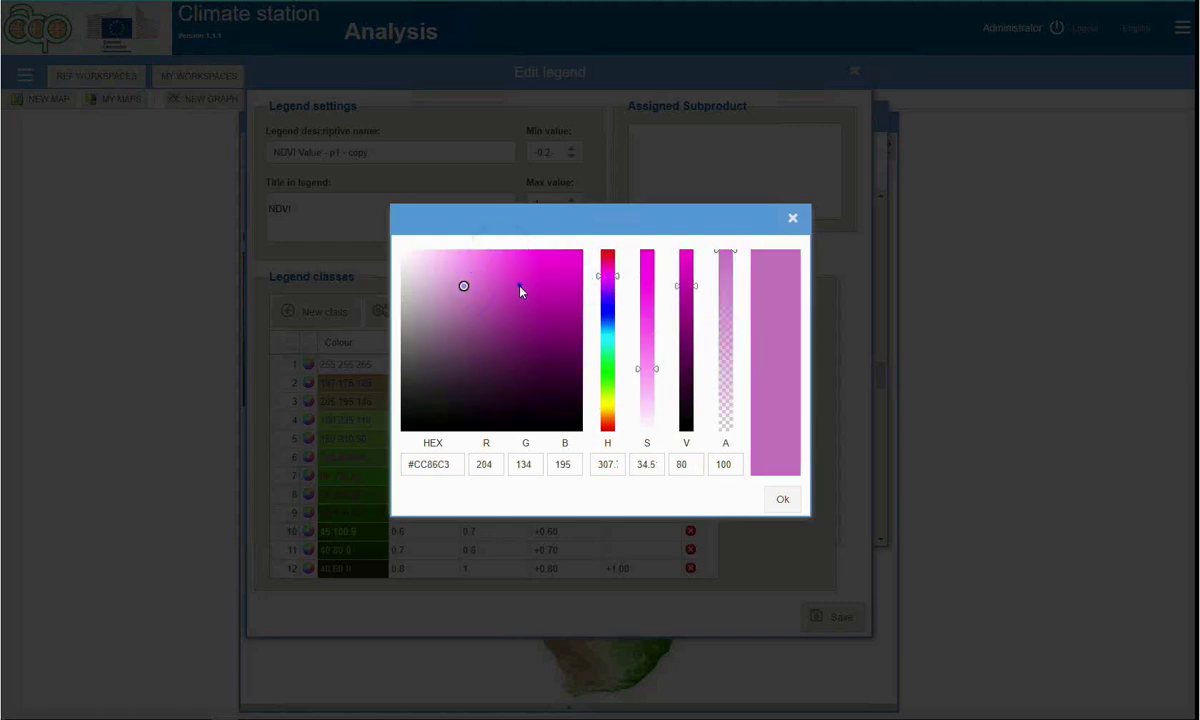
left_click(519, 285)
left_click(549, 268)
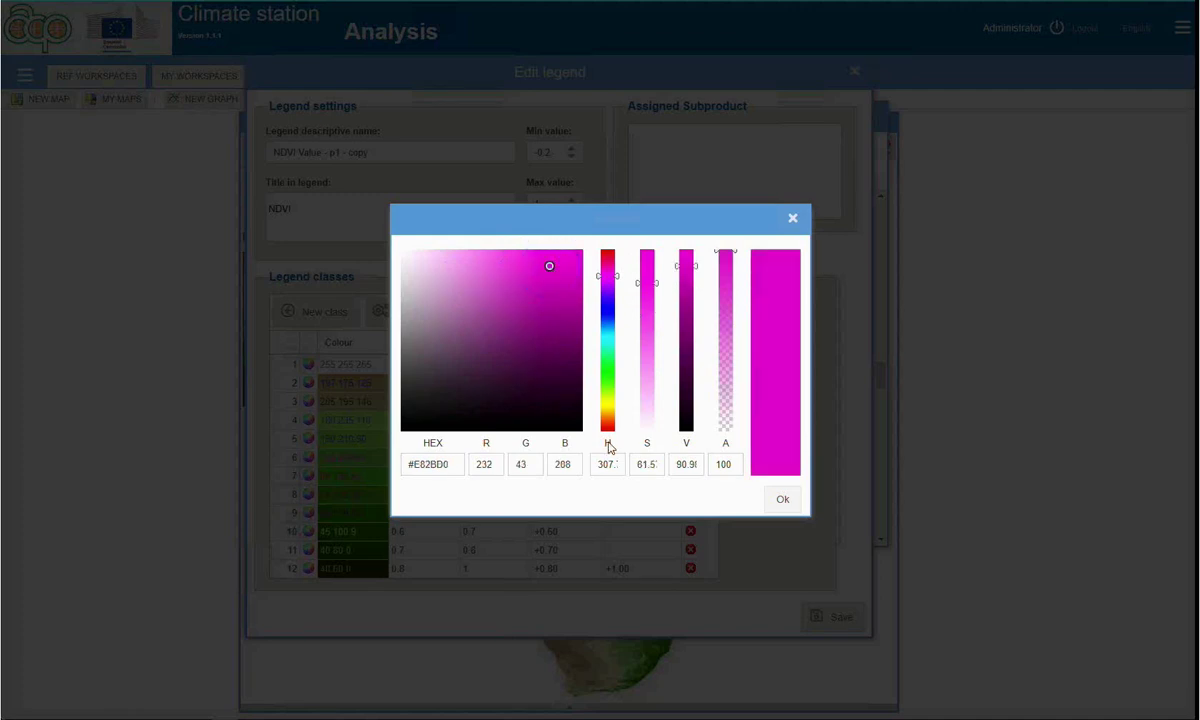
left_click(783, 499)
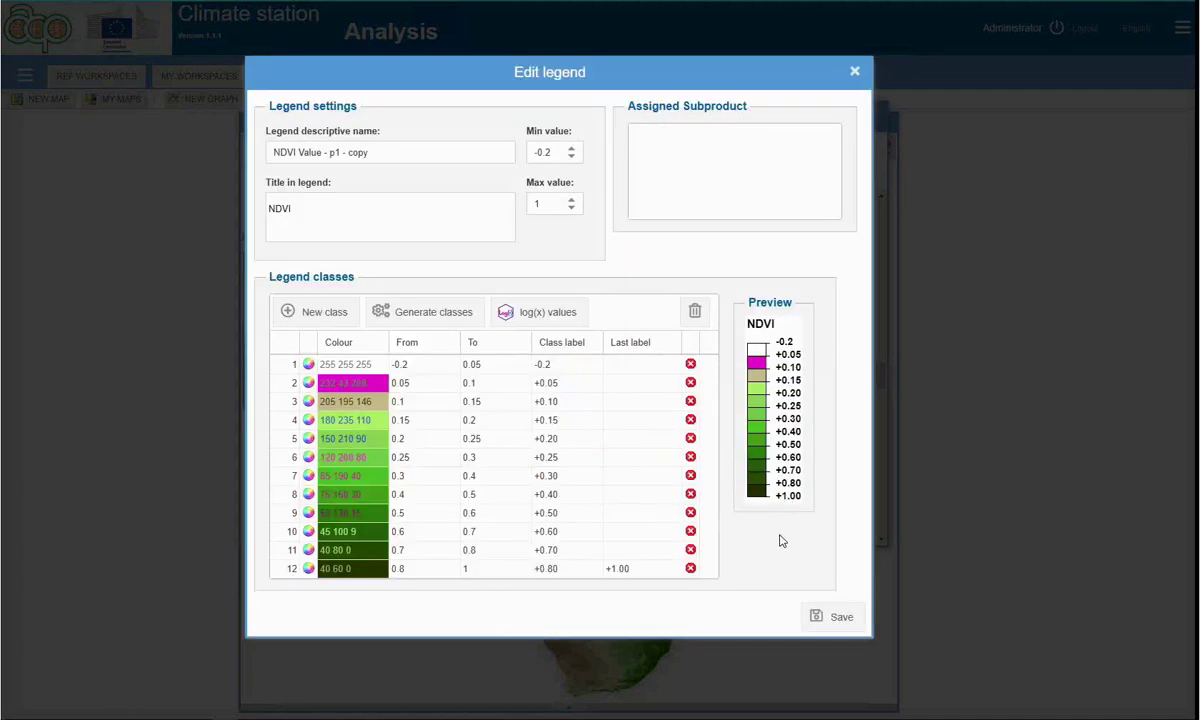
Save the NDVI Value - p1 - copy legend, confirm, and close Edit legend.
left_click(820, 618)
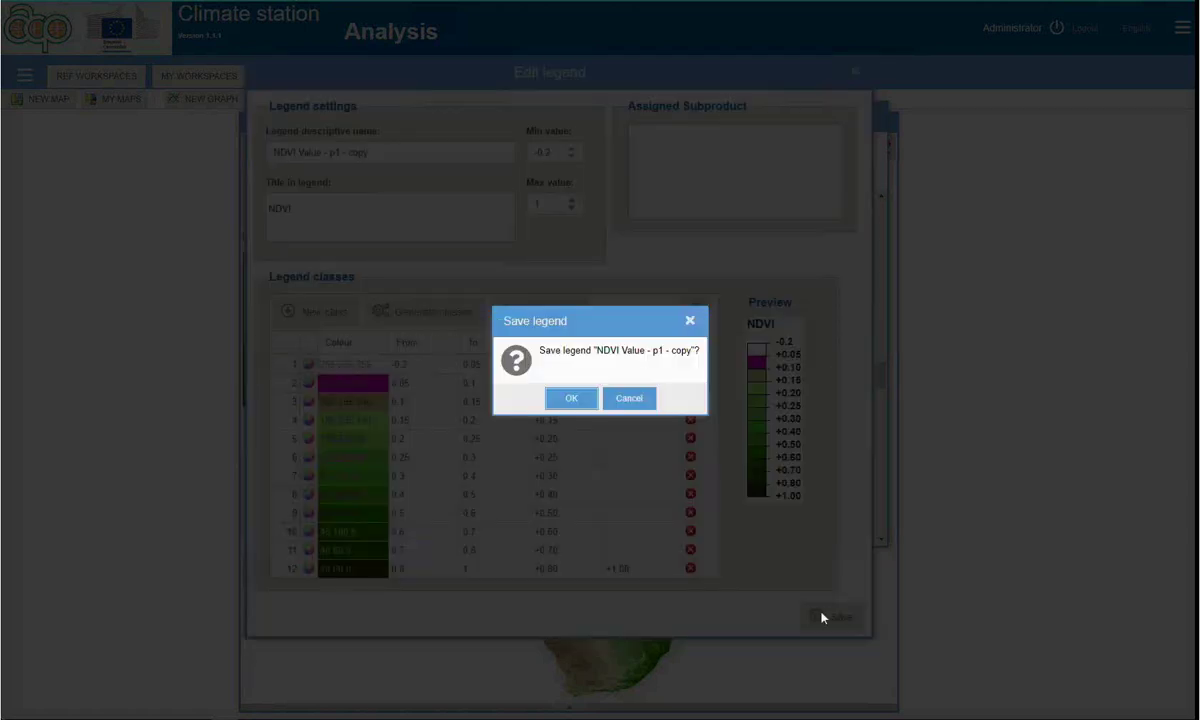
left_click(568, 400)
left_click(598, 402)
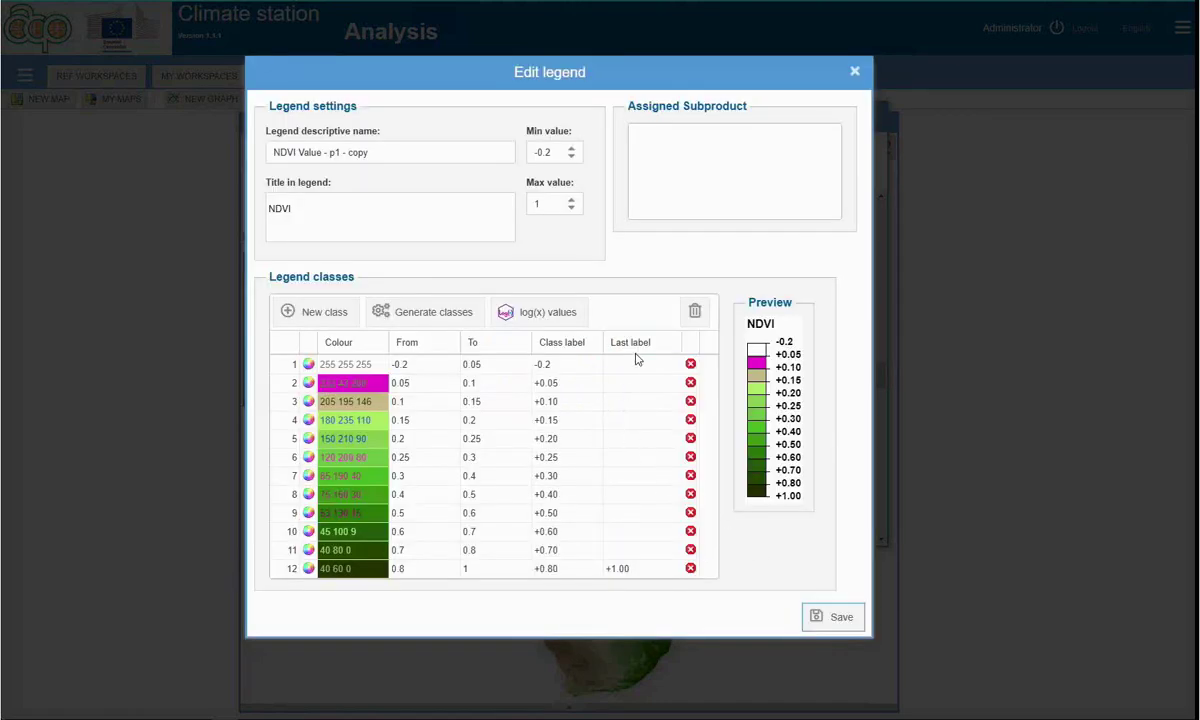
left_click(856, 74)
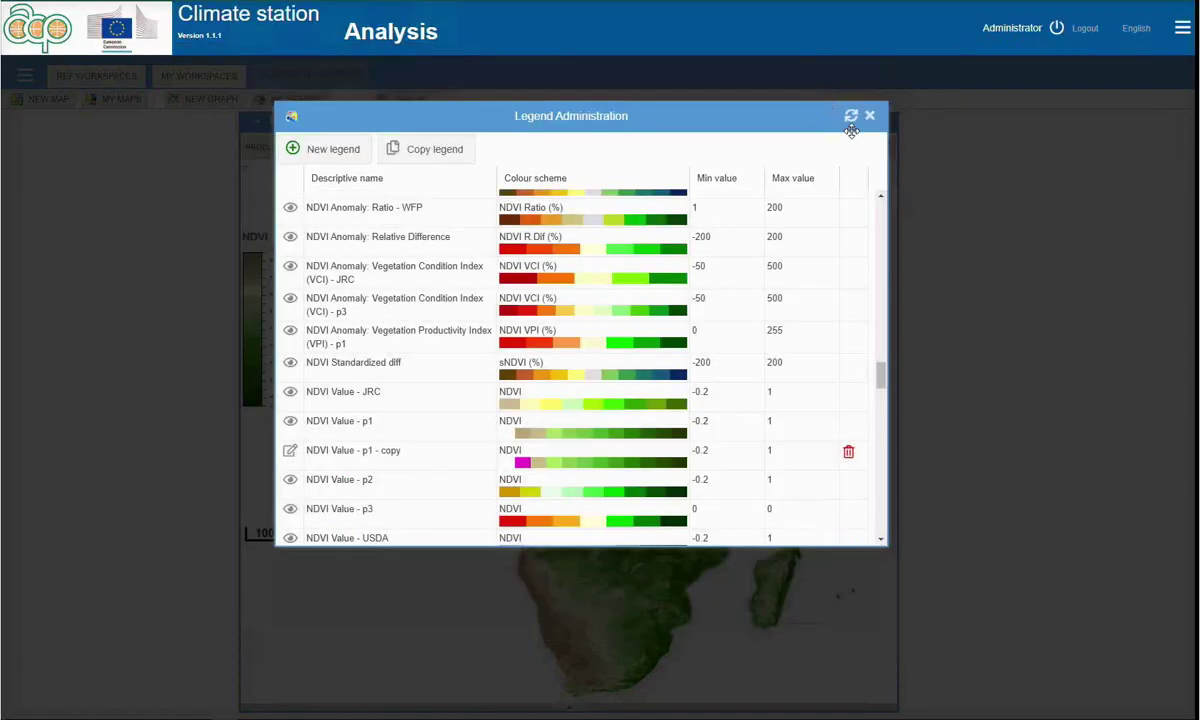
Back in the product catalogue, assign NDVI Value - p1 - copy to 10 Day NDVI 300m.
left_click(870, 118)
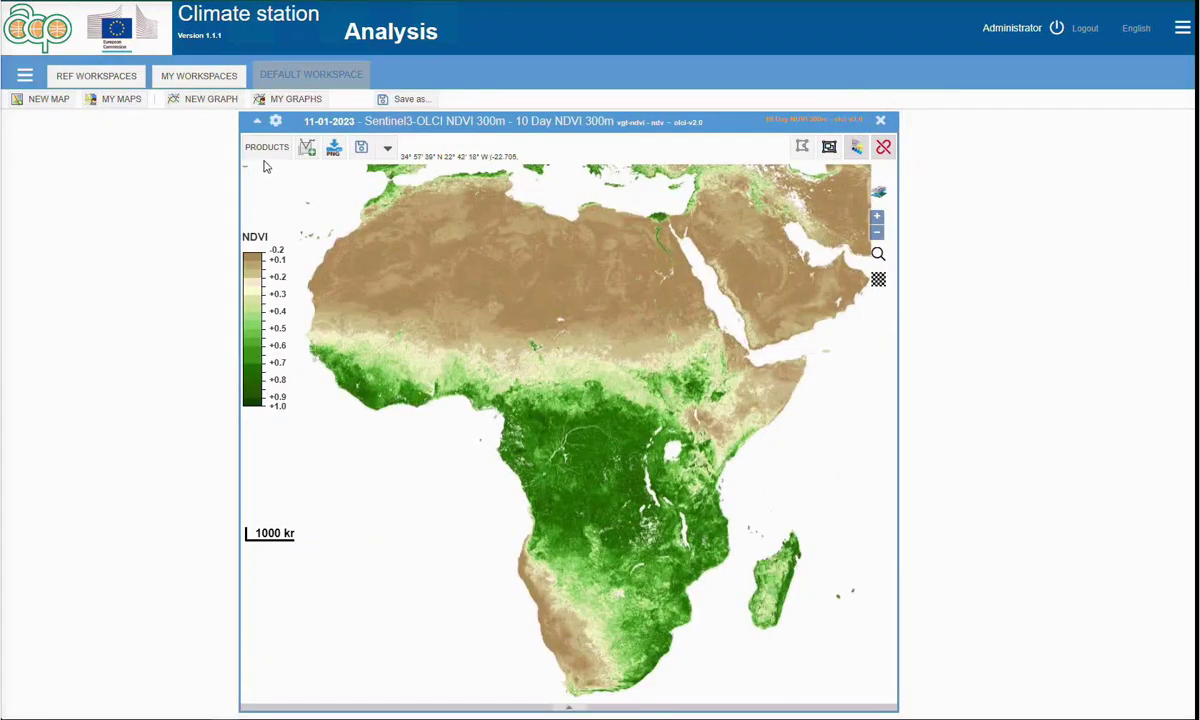
left_click(266, 149)
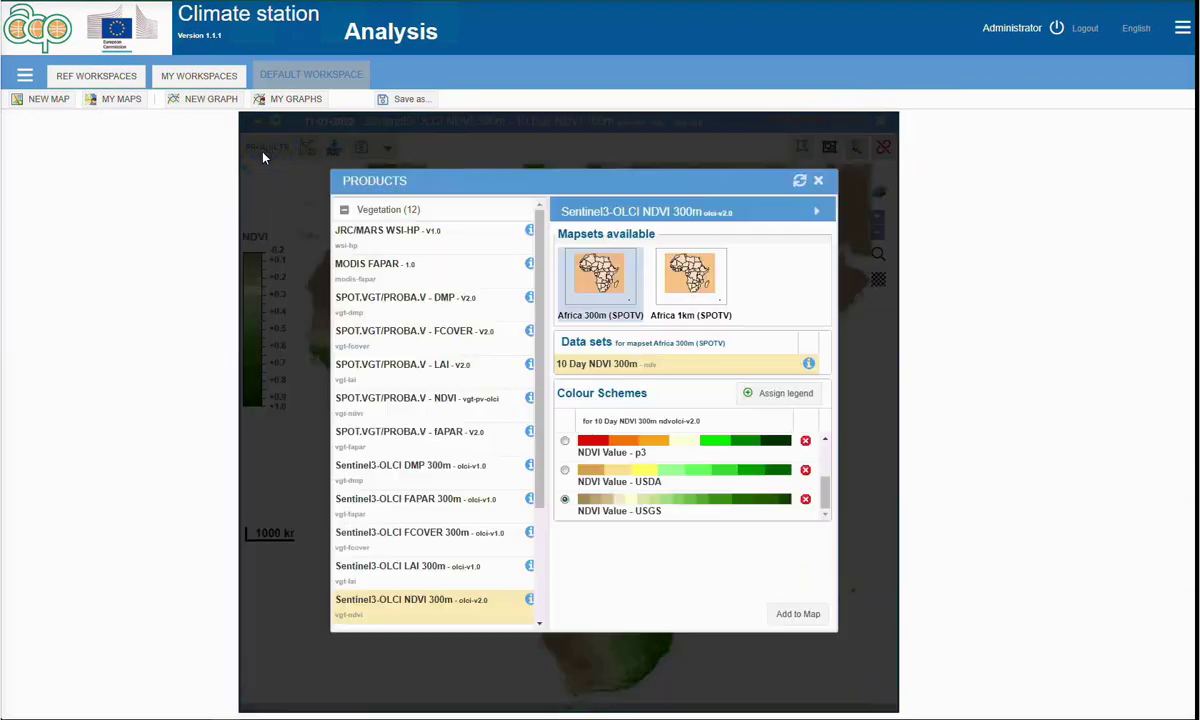
left_click(776, 393)
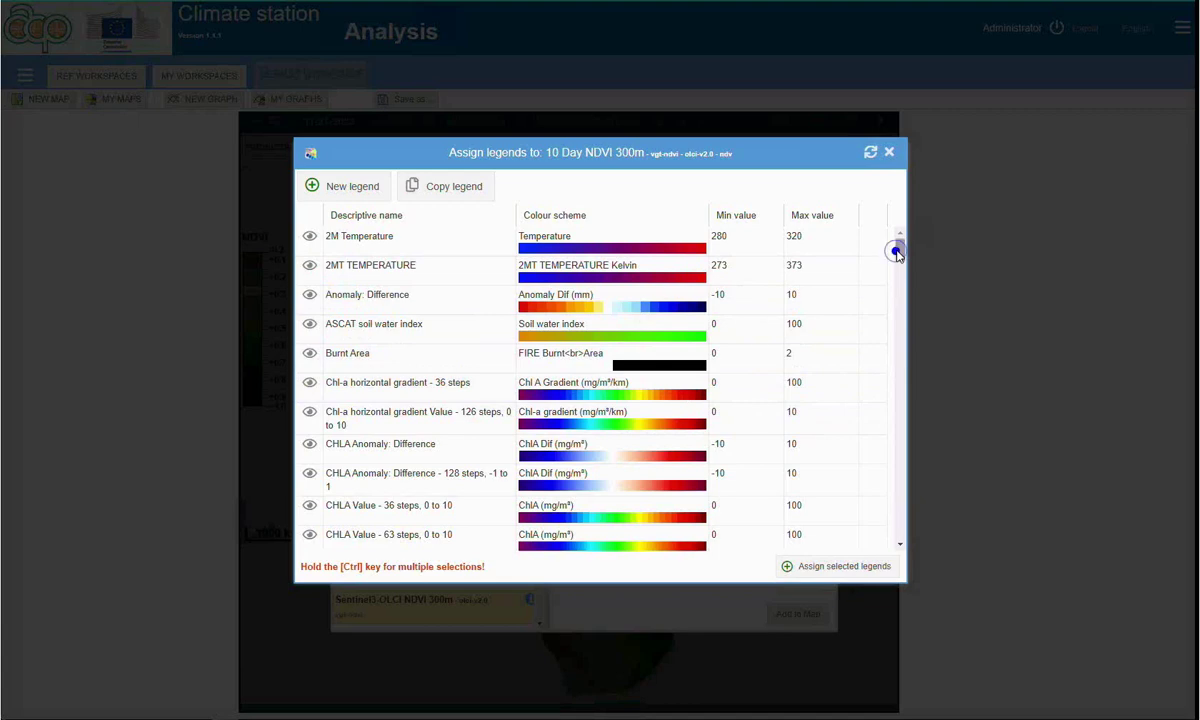
scroll(897, 260, "down", 10)
scroll(884, 392, "down", 10)
scroll(884, 402, "down", 3)
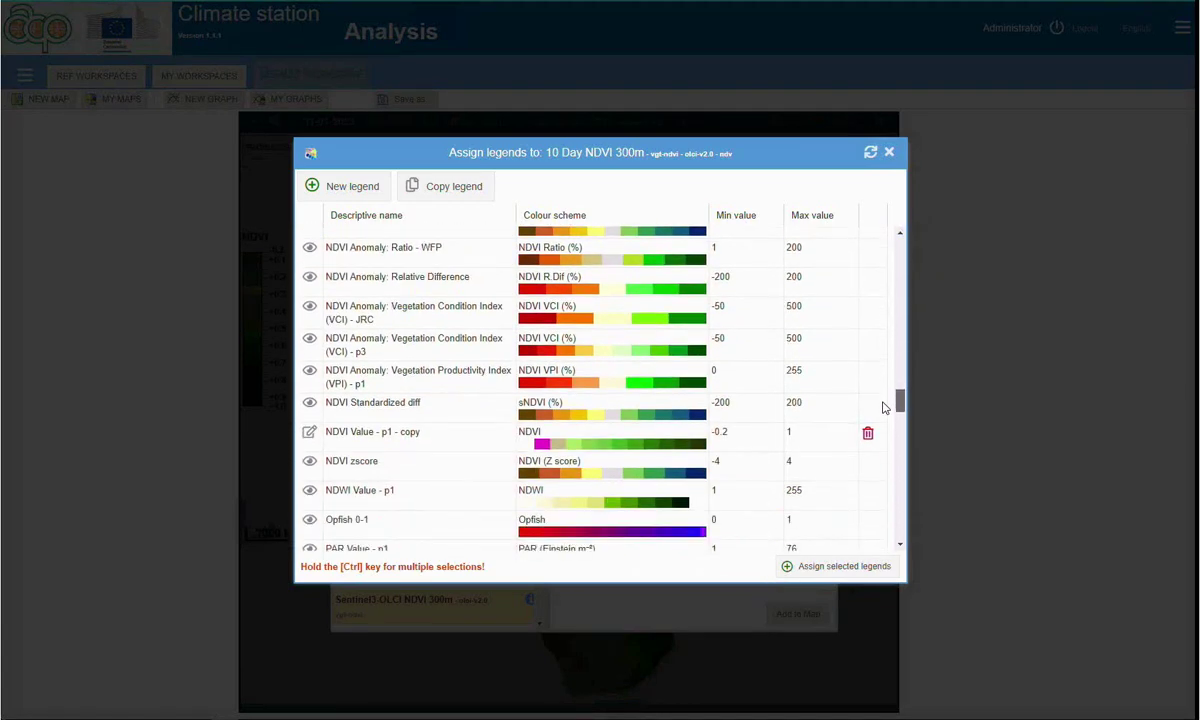
left_click(405, 431)
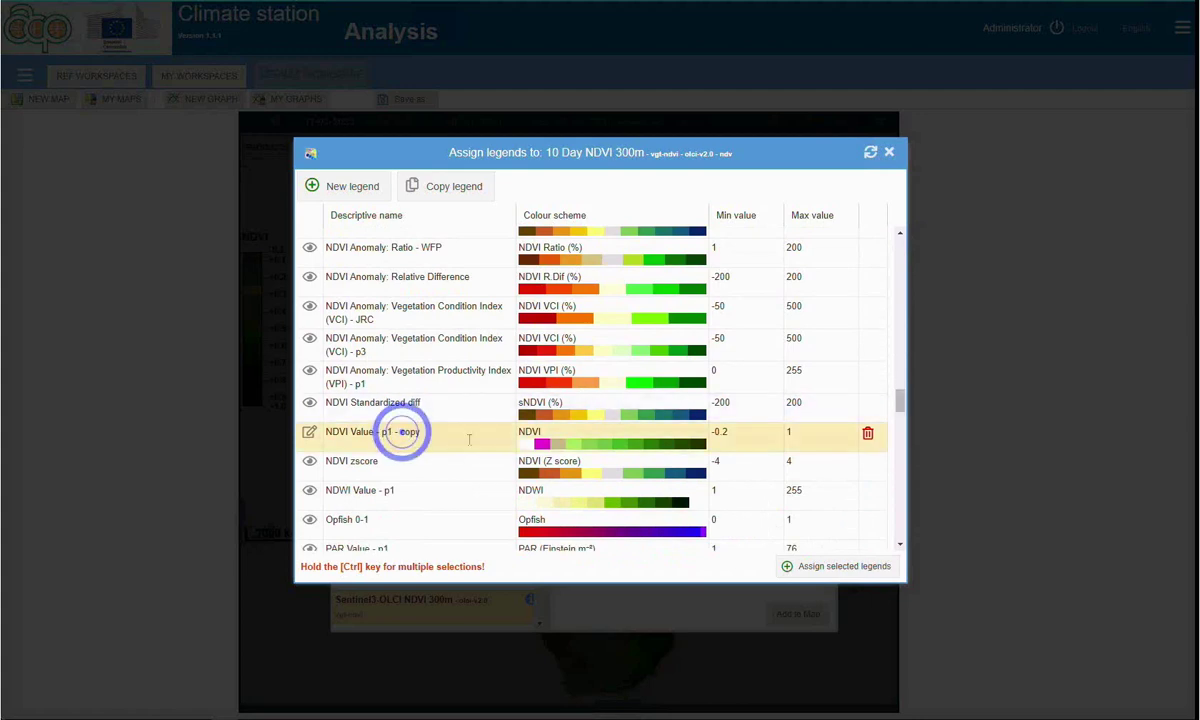
left_click(843, 566)
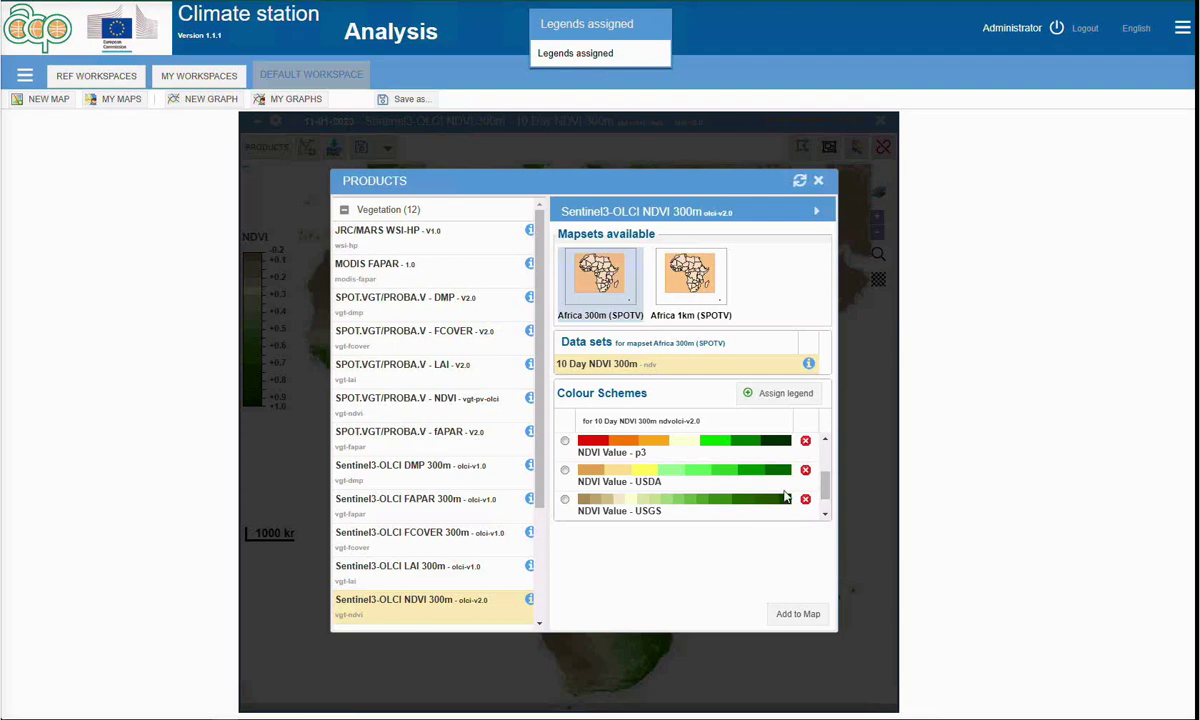
Select the NDVI Value - p1 - copy colour scheme and add the dataset to the map.
left_click_drag(825, 490, 825, 498)
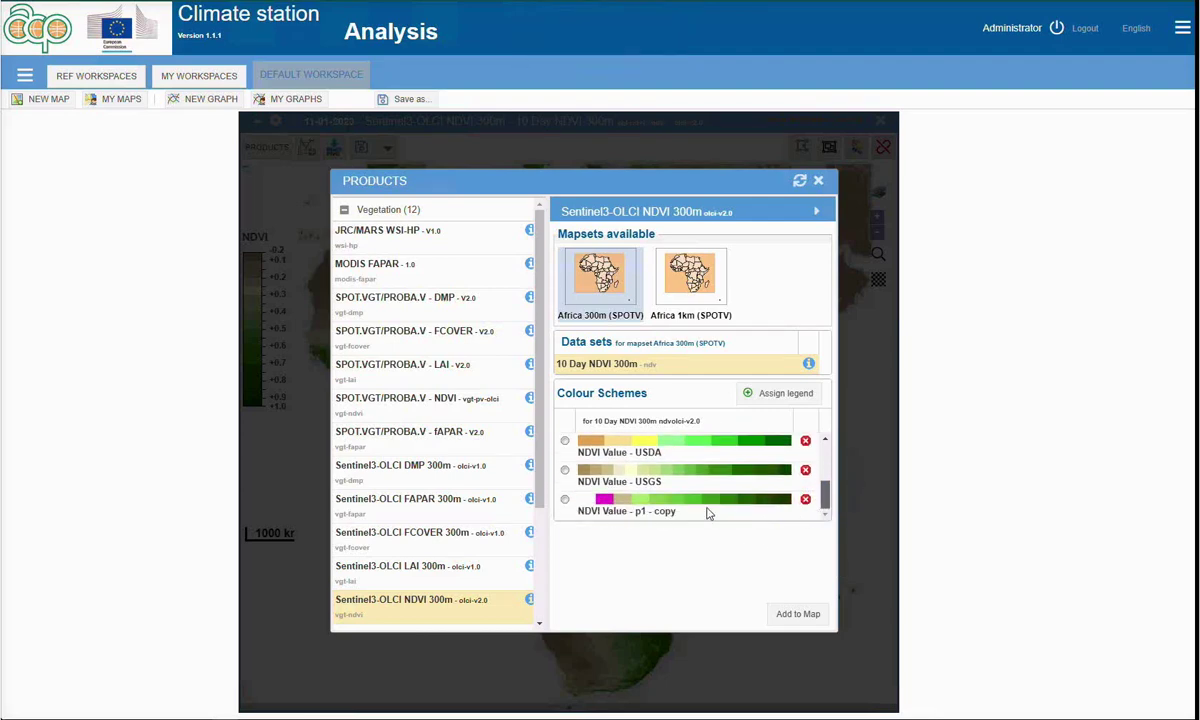
left_click(564, 499)
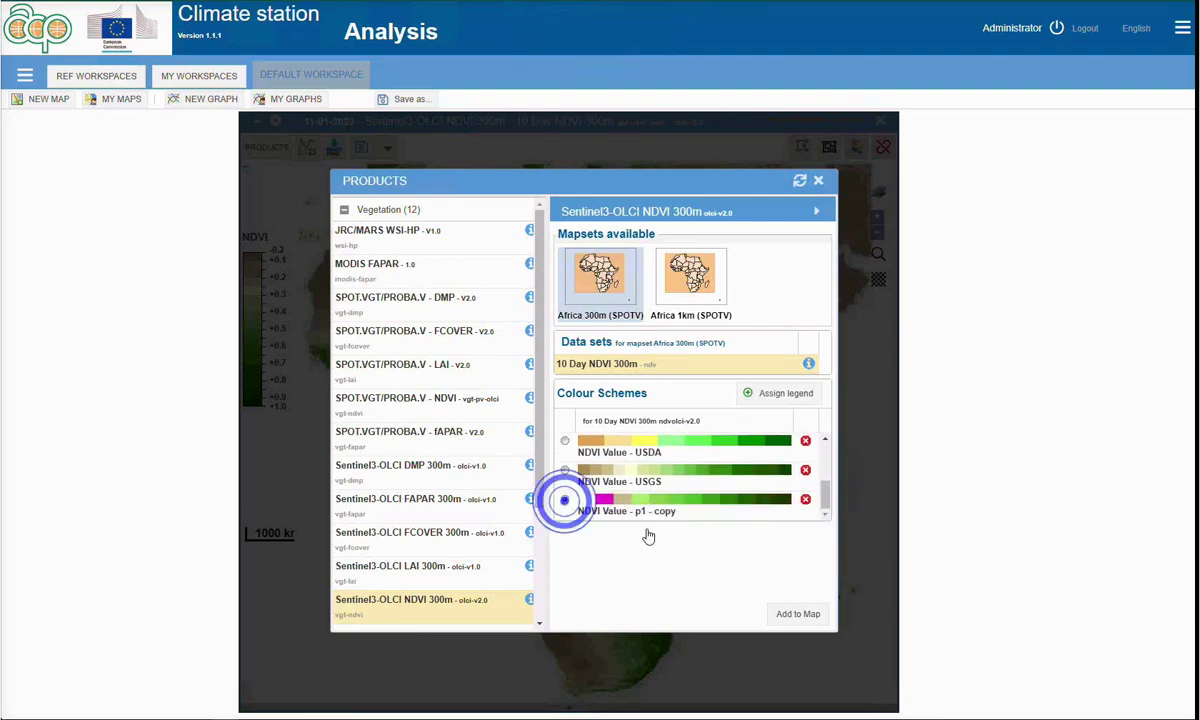
left_click(798, 615)
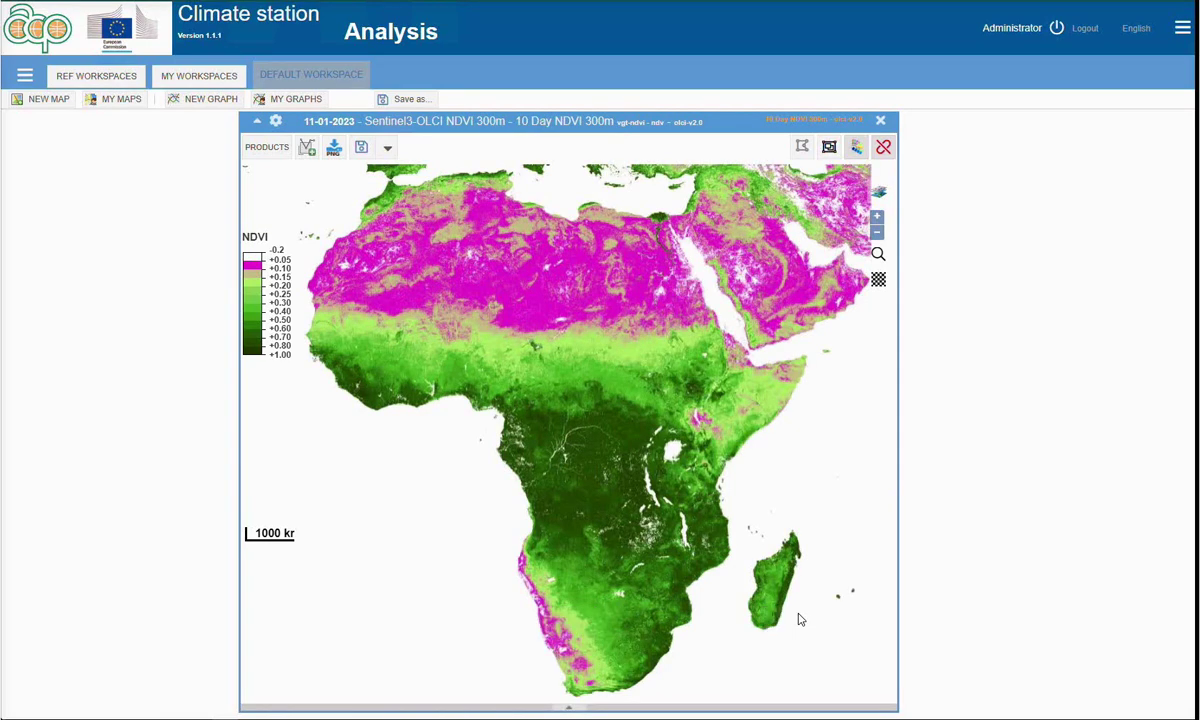
scroll(800, 619, "up", 1)
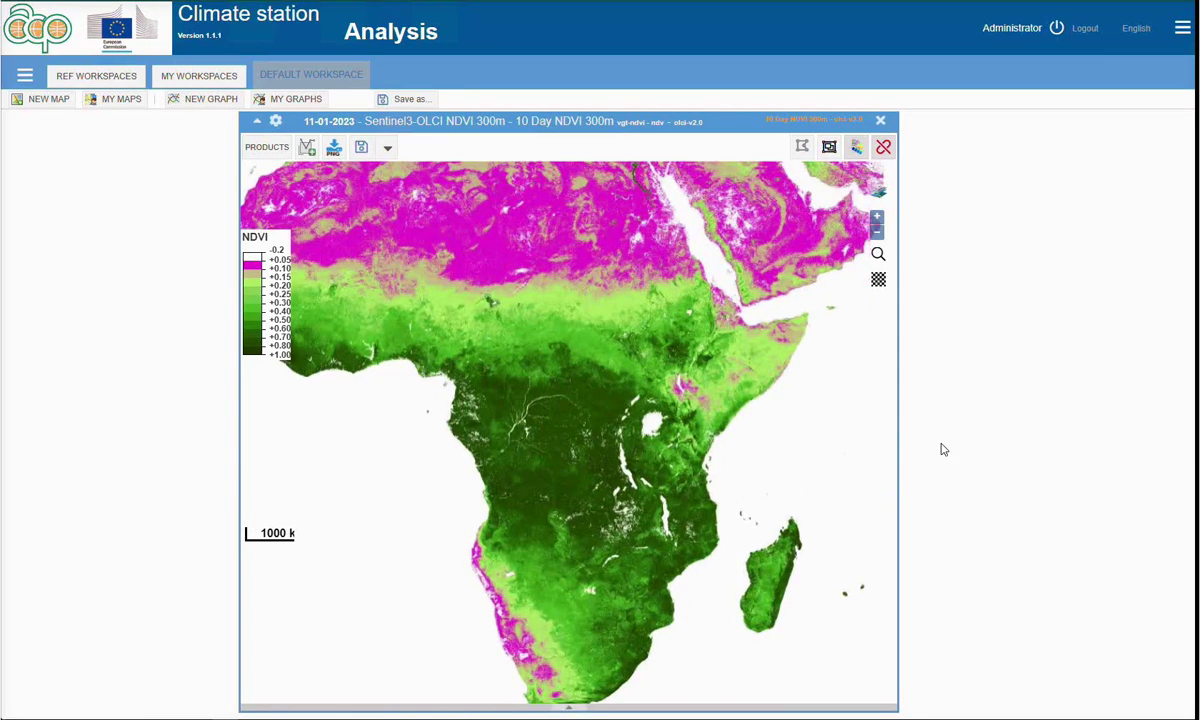
Create legend '1 - My test legend' with title NDVI and add its first class.
left_click(18, 76)
left_click(51, 97)
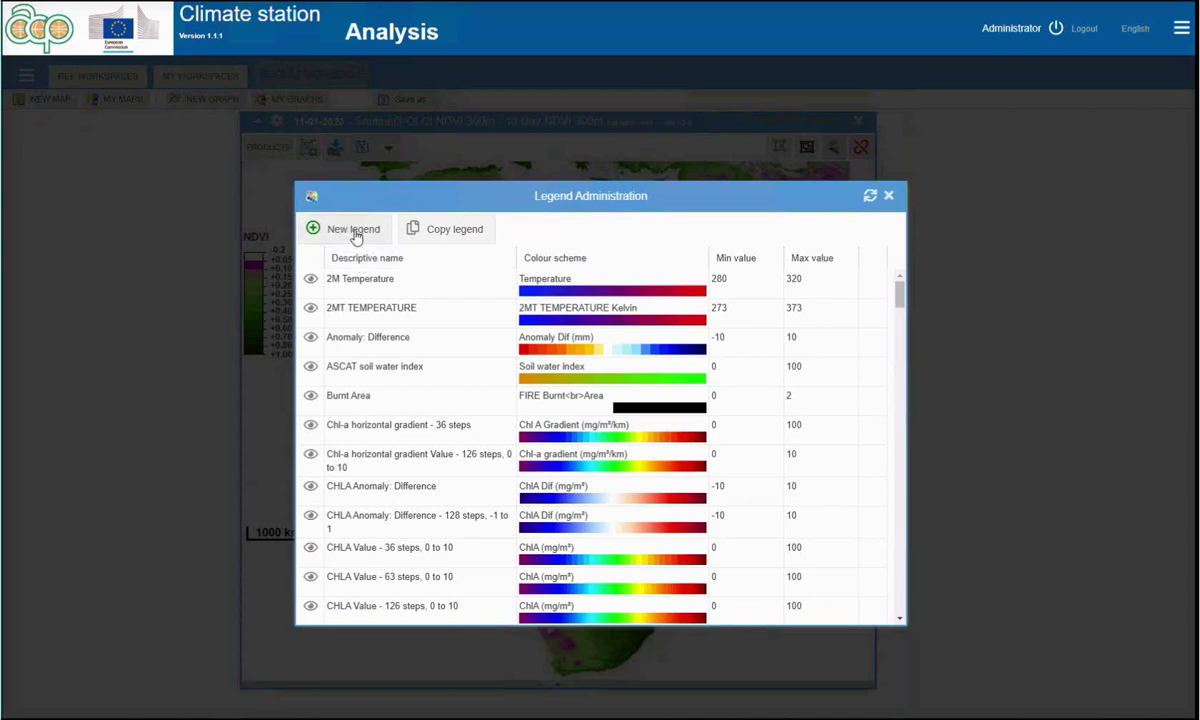
left_click(355, 231)
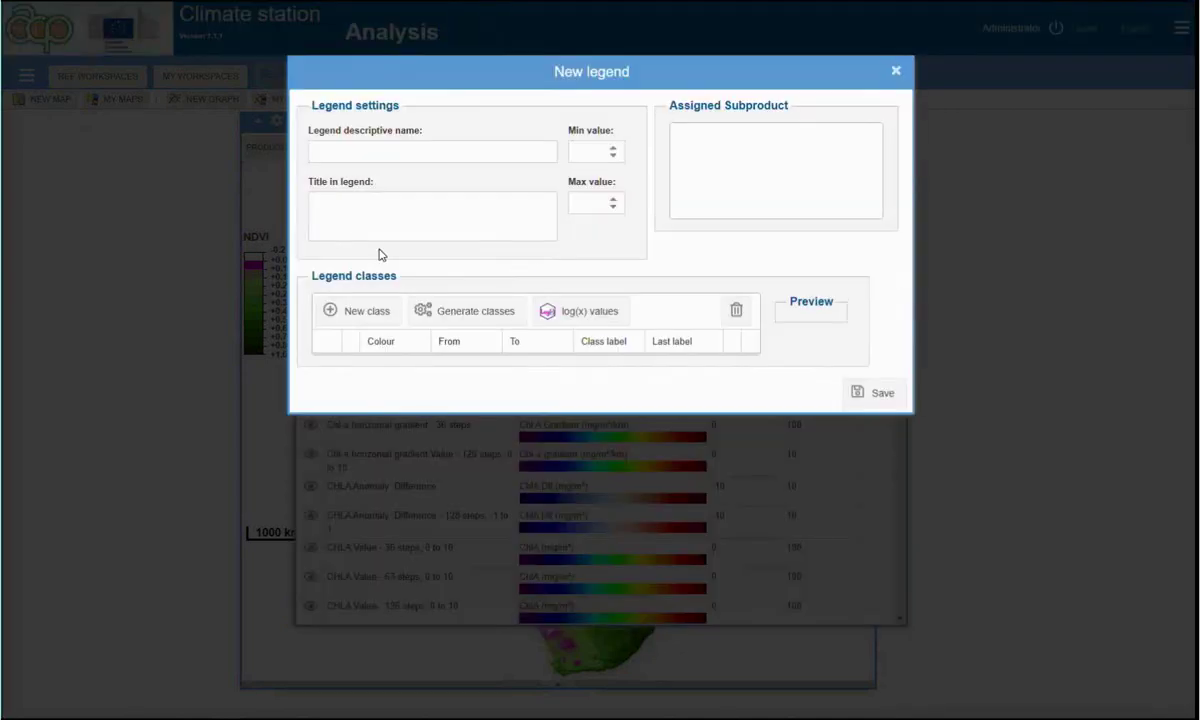
left_click(346, 154)
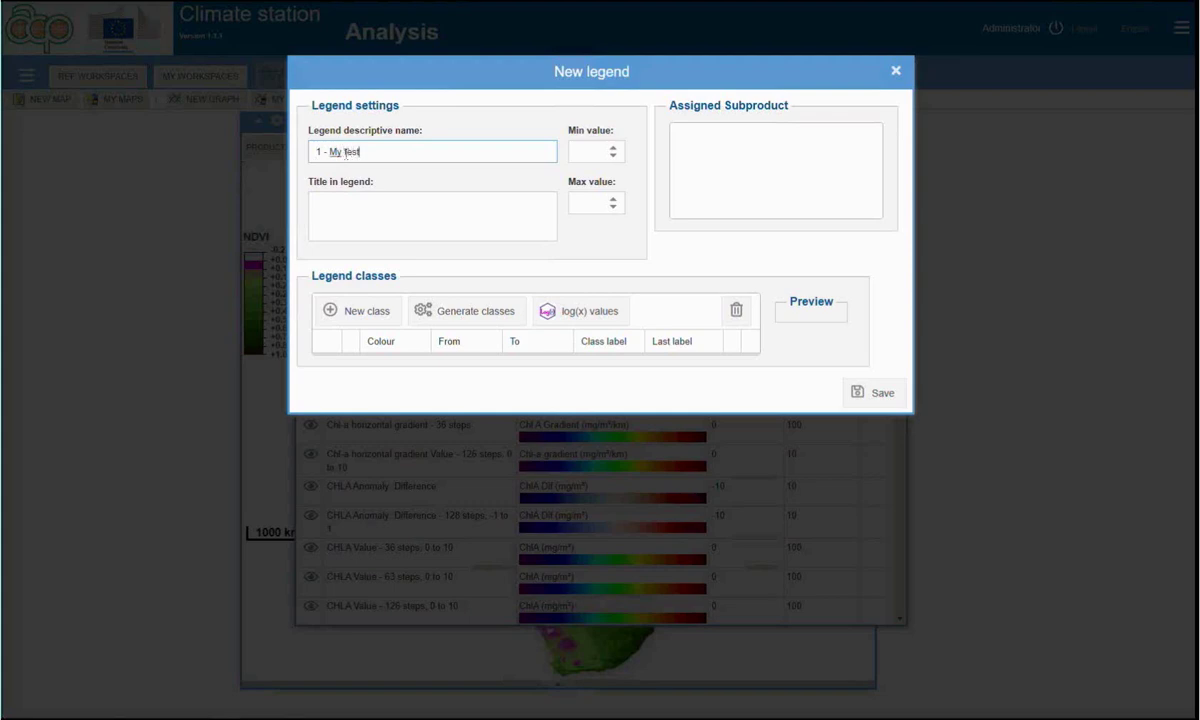
left_click(357, 211)
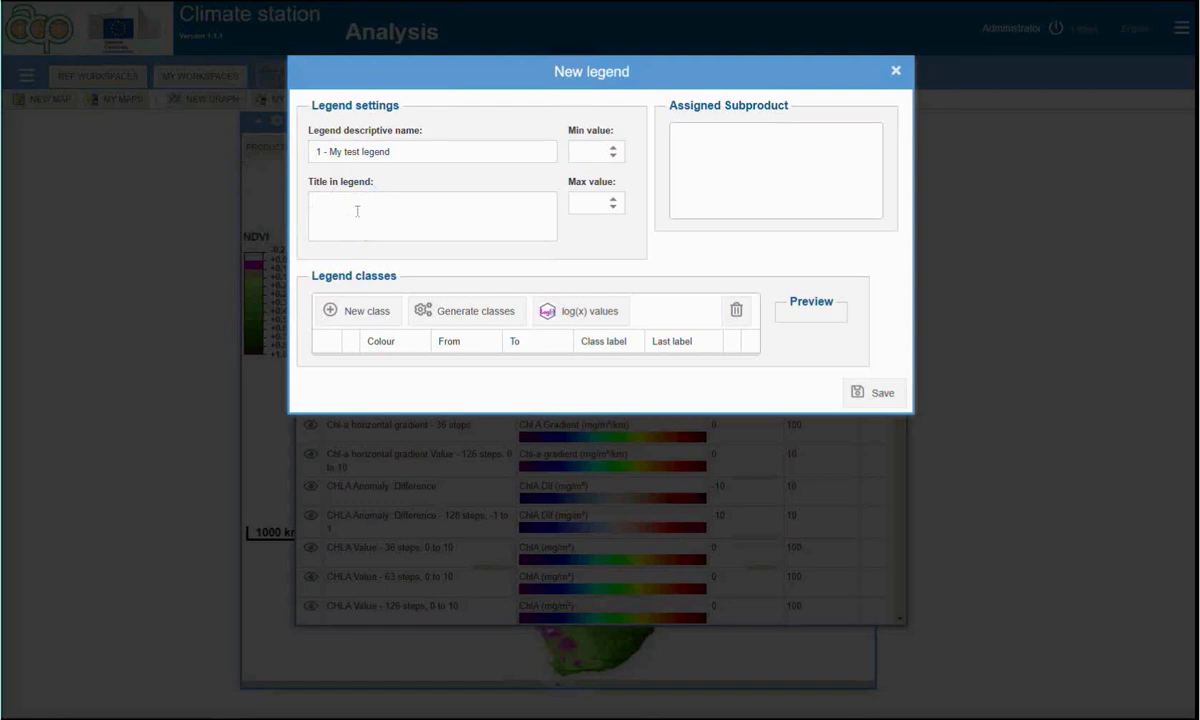
type("NDVI")
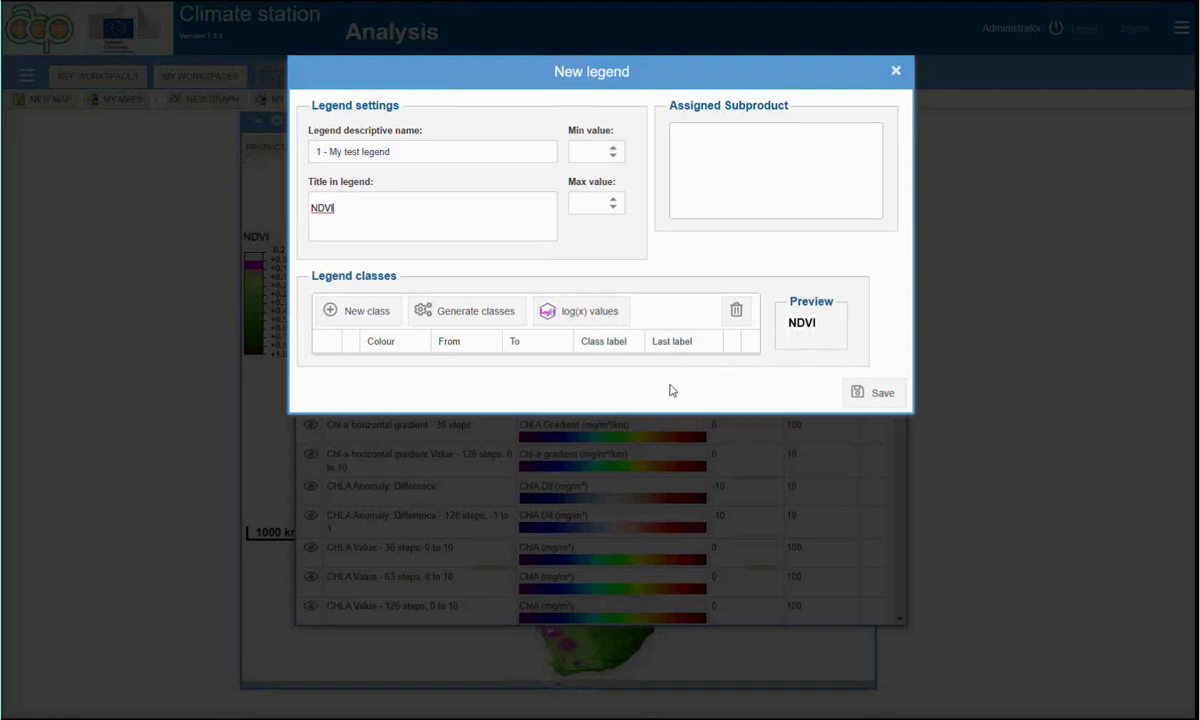
left_click(585, 385)
left_click(355, 316)
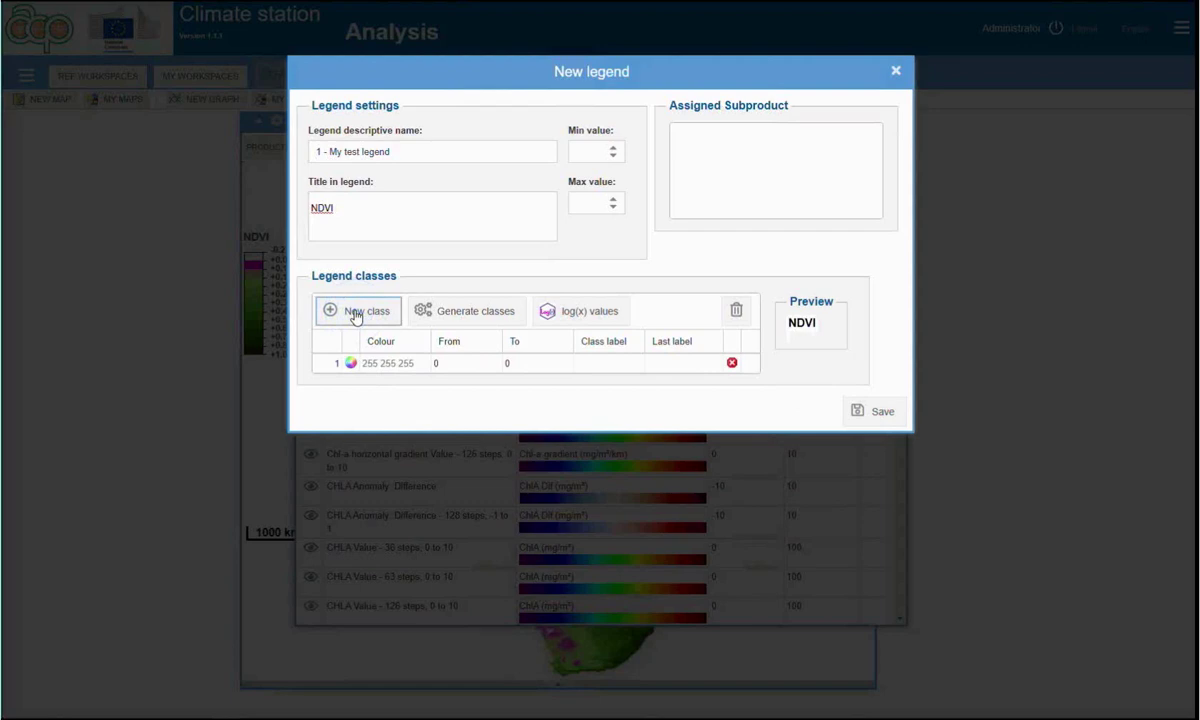
Add new classes until the legend has six rows.
left_click(355, 314)
left_click(355, 314)
left_click(355, 314)
left_click(355, 314)
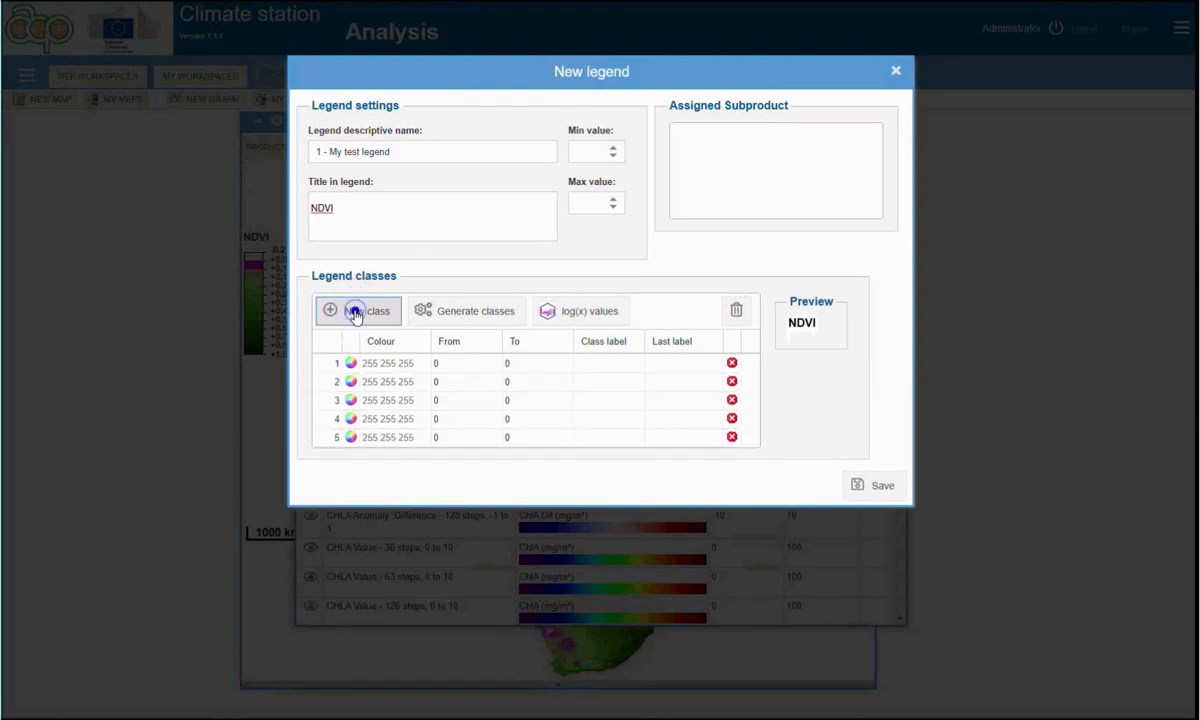
left_click(355, 314)
Set class 1's end value to 1.
left_click(441, 364)
double_click(441, 364)
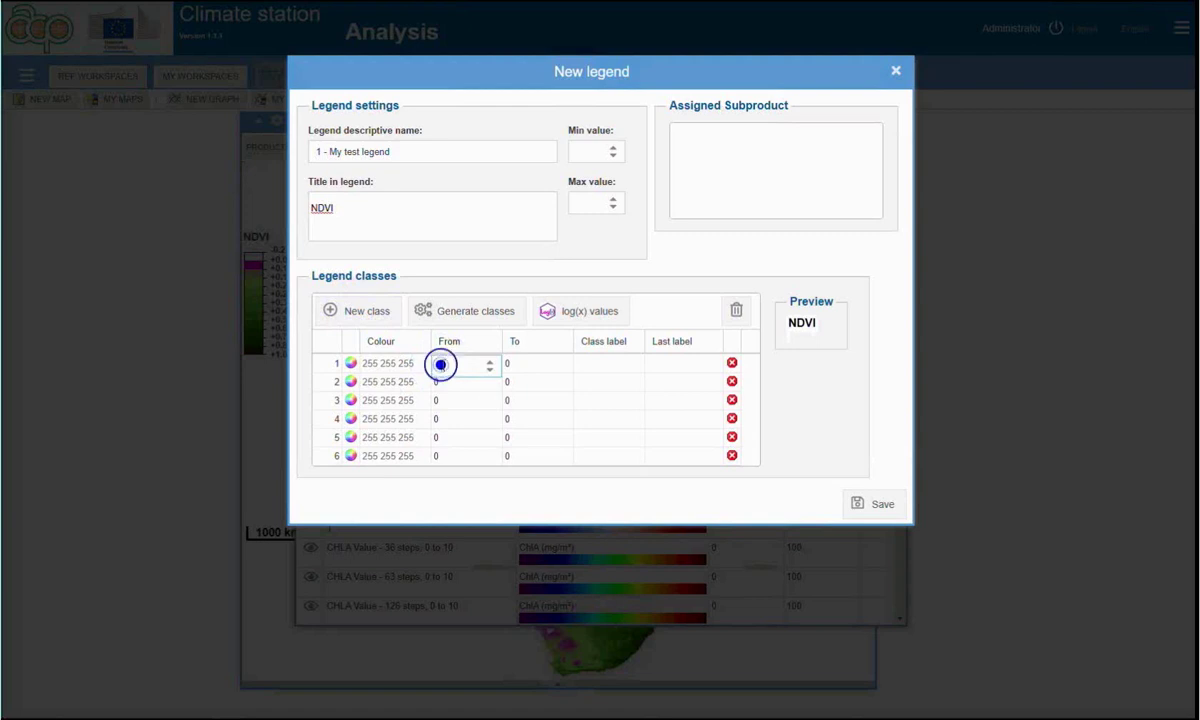
left_click(517, 366)
double_click(515, 365)
type("1")
Set class 2's start value to 1.
left_click(445, 382)
double_click(441, 383)
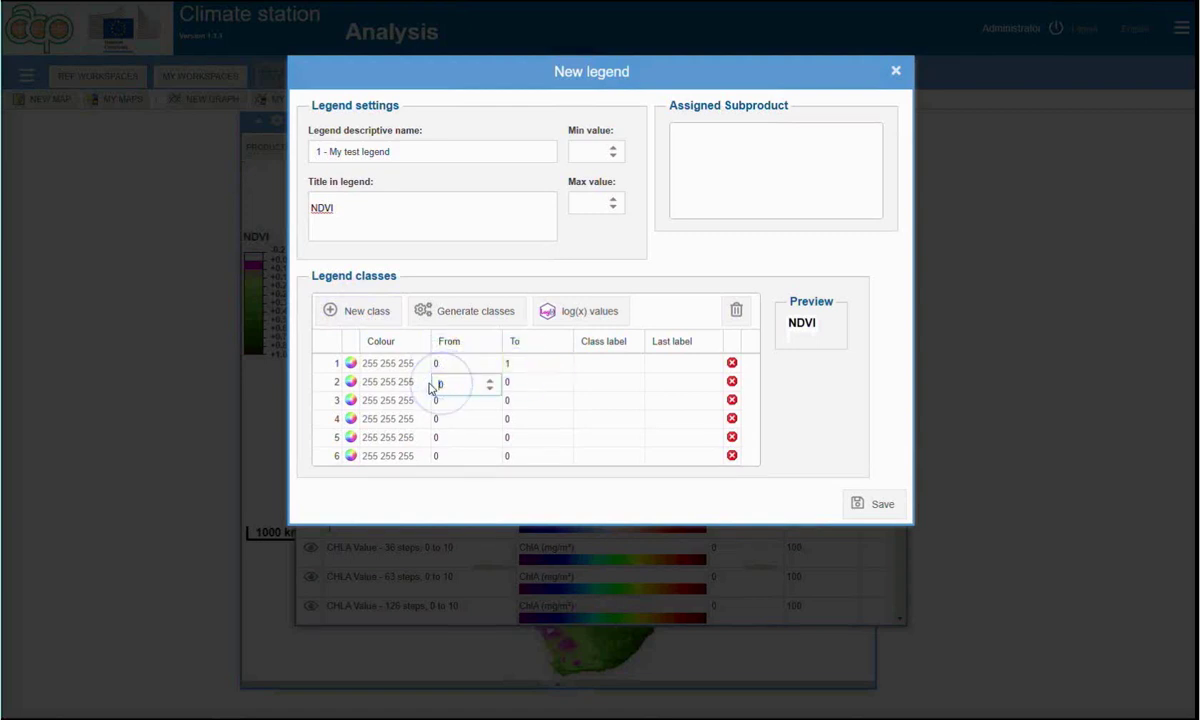
type("10")
left_click(456, 384)
key("BackSpace")
left_click(528, 383)
left_click(510, 382)
double_click(512, 383)
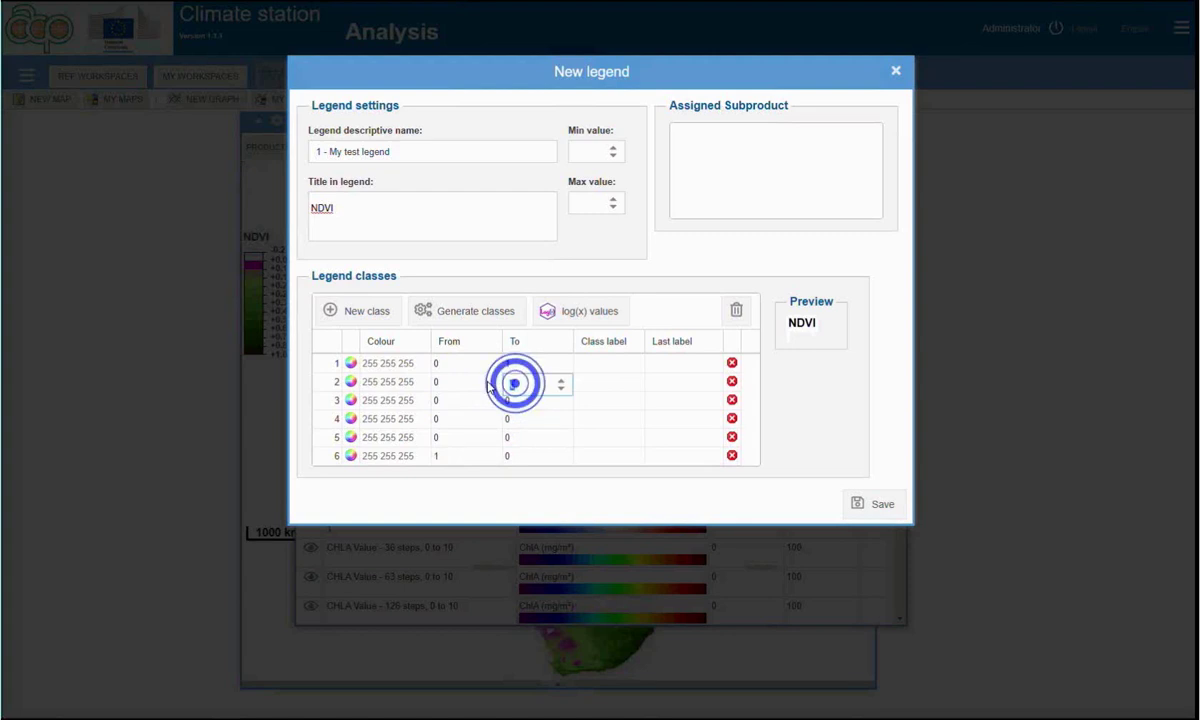
Adjust the end values of classes 6, 4 and 5, giving the last class 1 to 2.
left_click(523, 455)
left_click(516, 450)
left_click(554, 421)
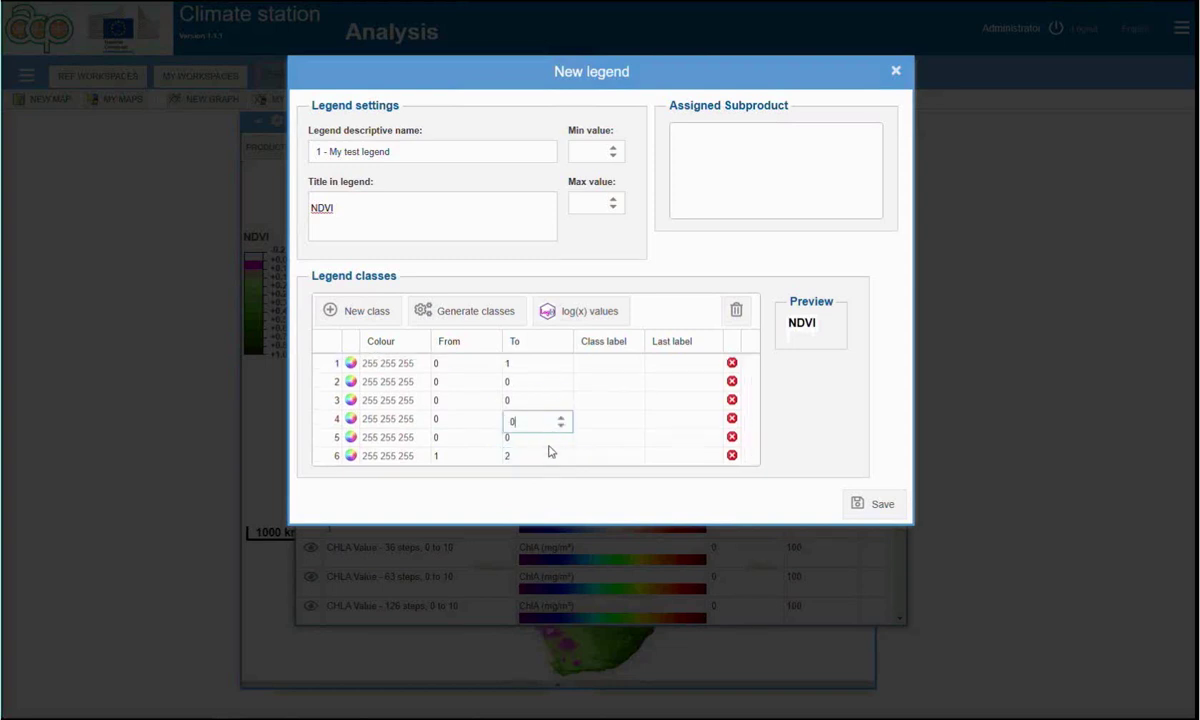
left_click(546, 442)
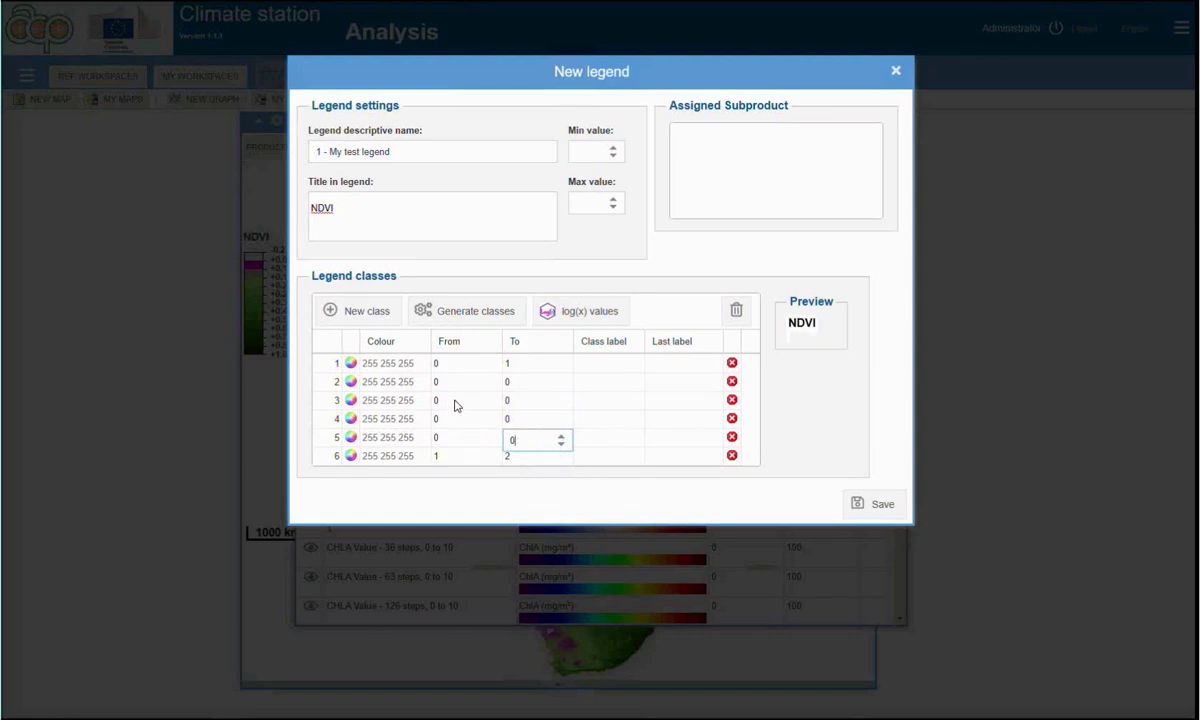
left_click(351, 364)
Colour class 1 red.
left_click(566, 265)
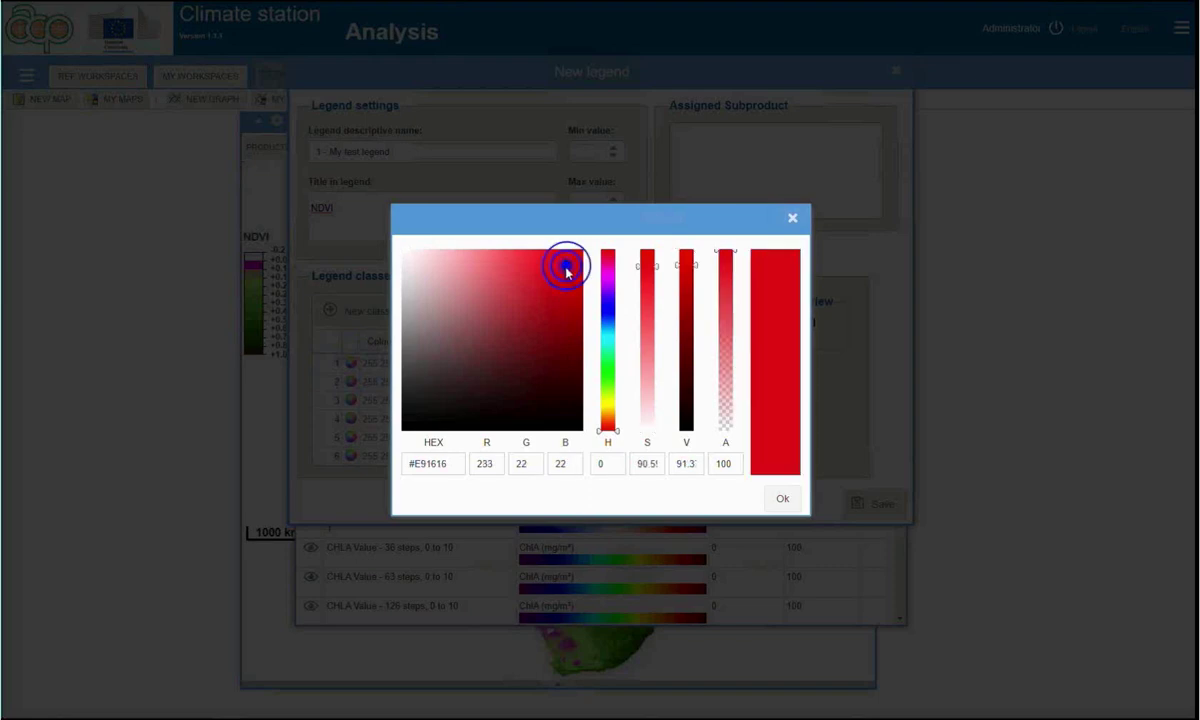
left_click(779, 497)
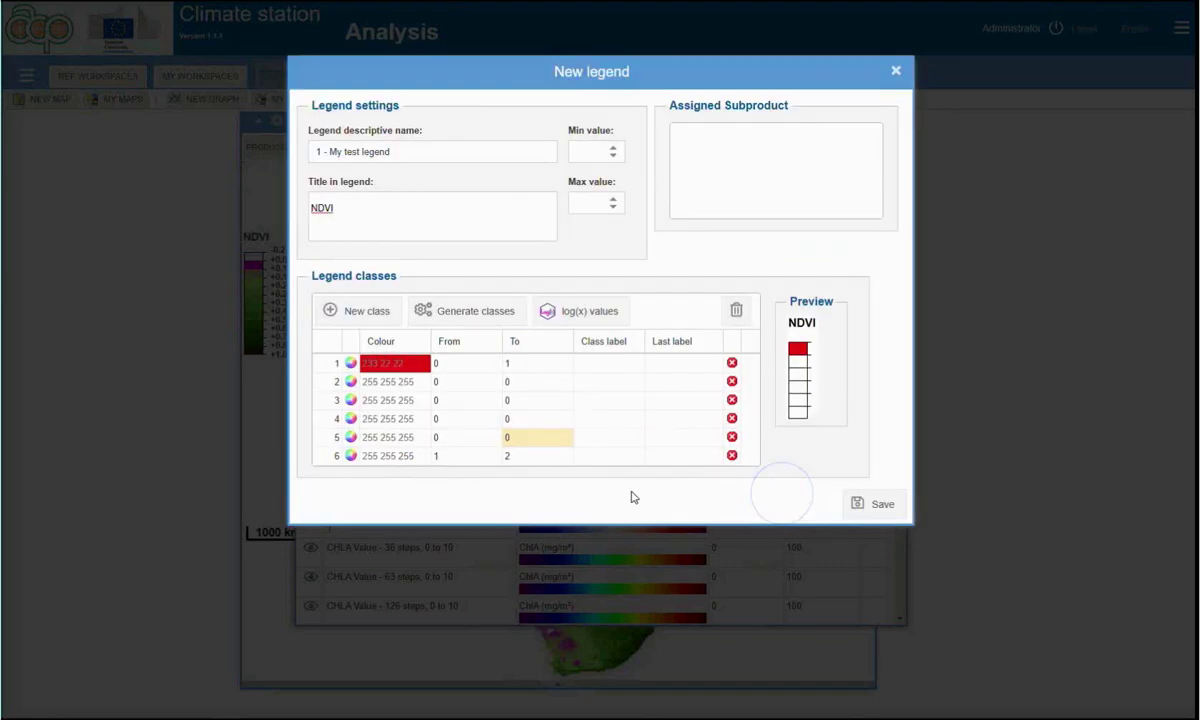
left_click(682, 490)
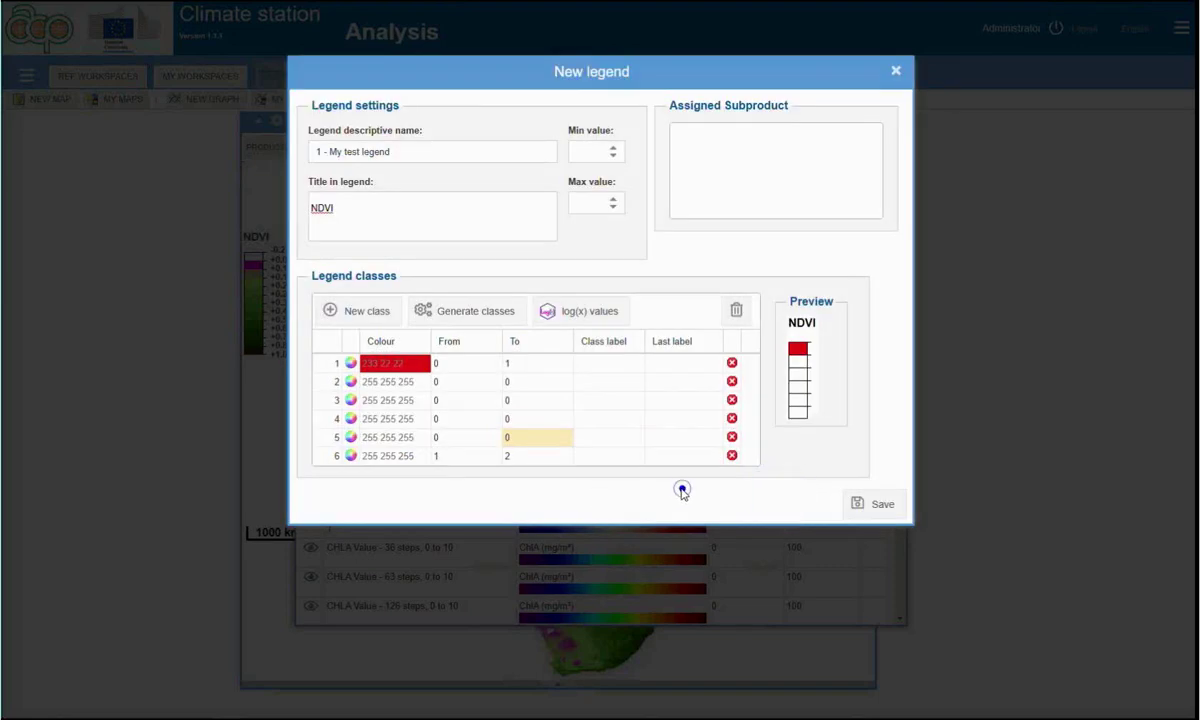
Delete classes 6, 5 and 4, then remove all remaining classes.
left_click(732, 456)
left_click(732, 438)
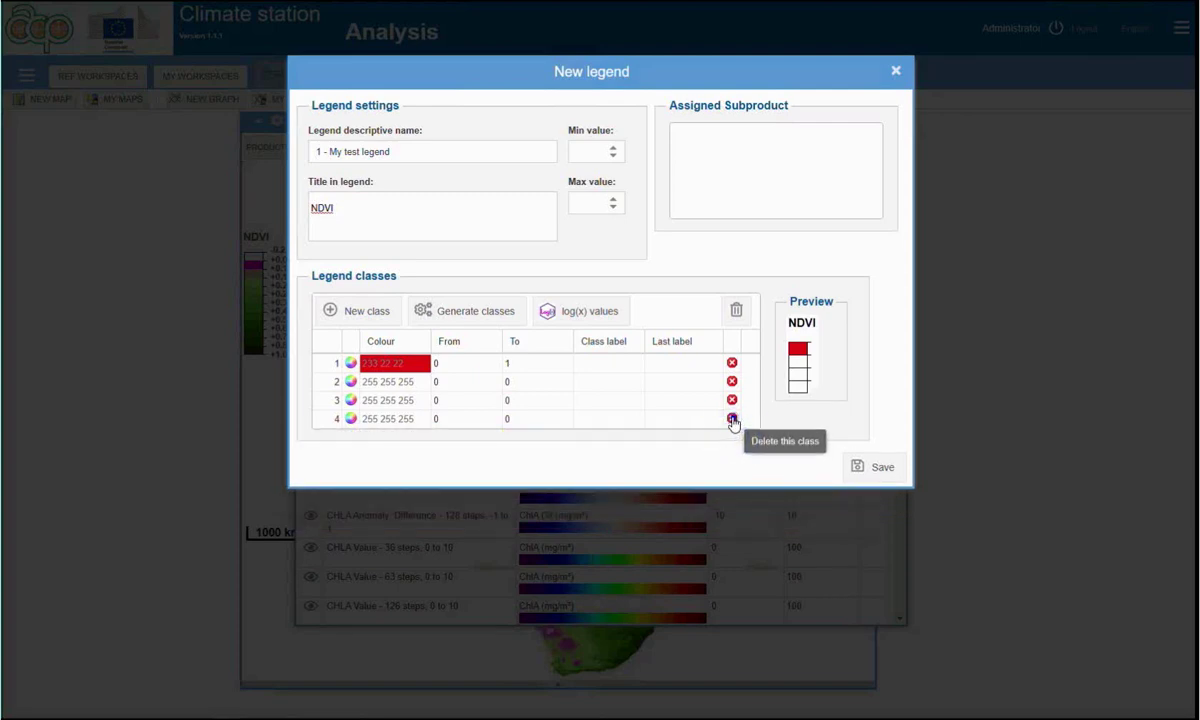
left_click(732, 419)
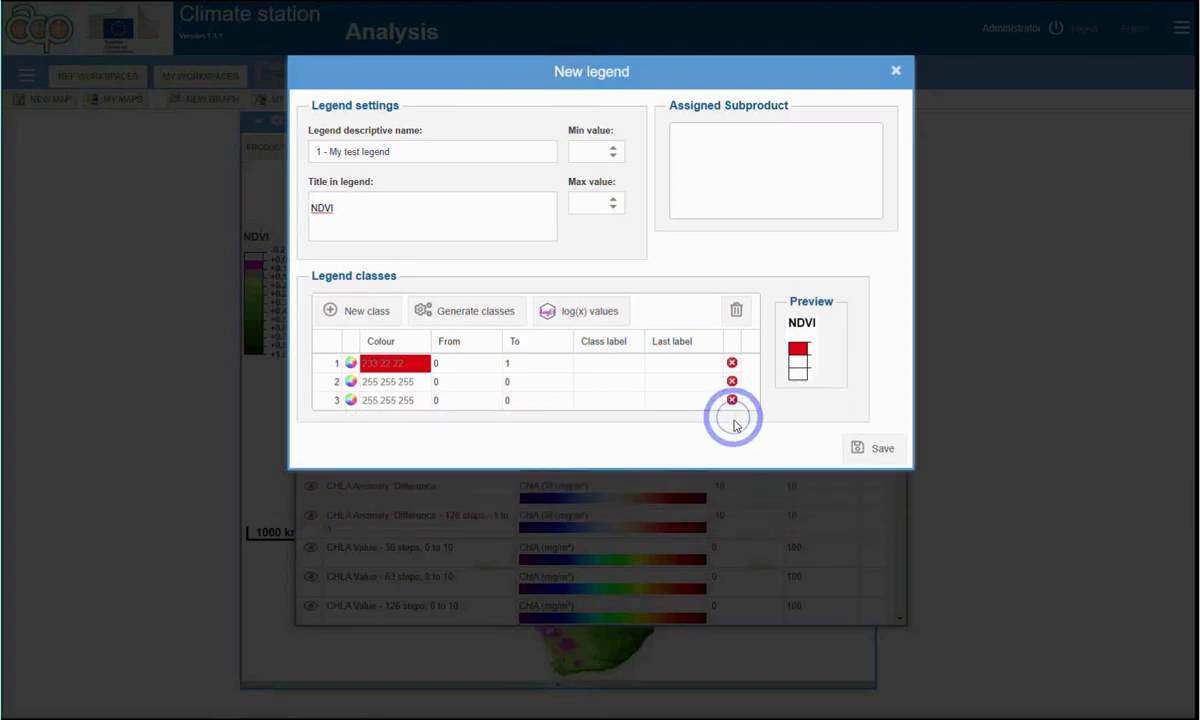
left_click(736, 313)
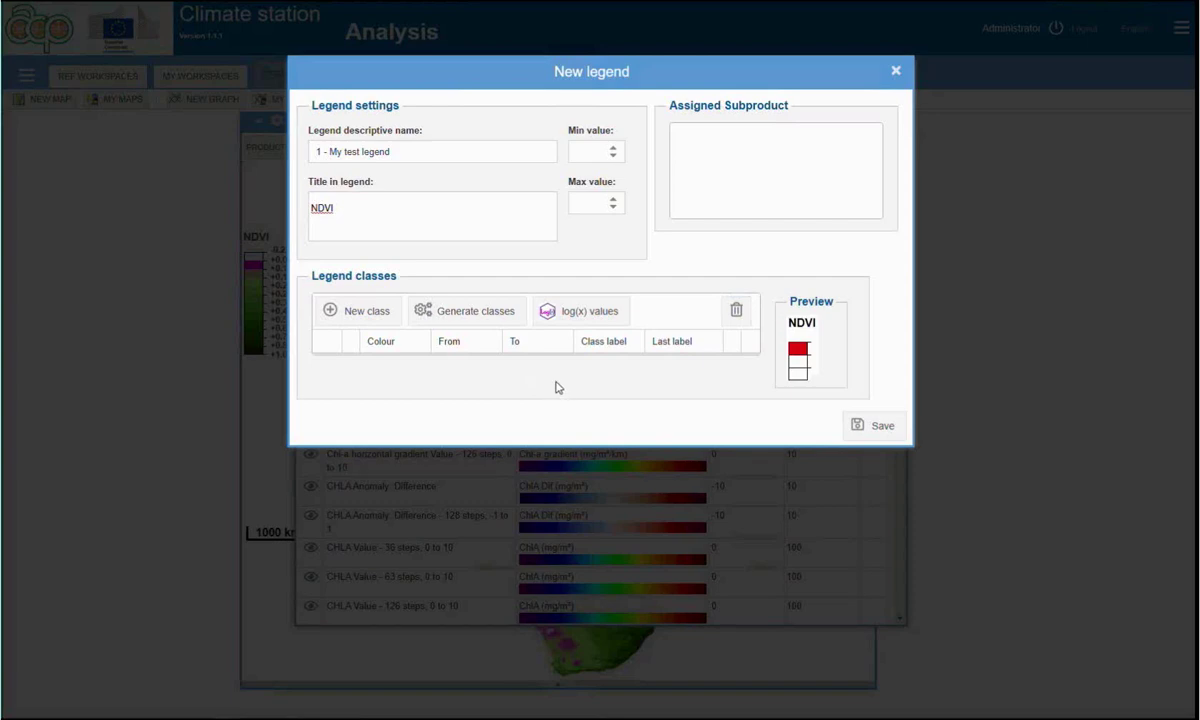
Generate 100 labelled classes from 1 to 100, coloured from 255 0 0 red to 12 0 255 blue.
left_click(472, 314)
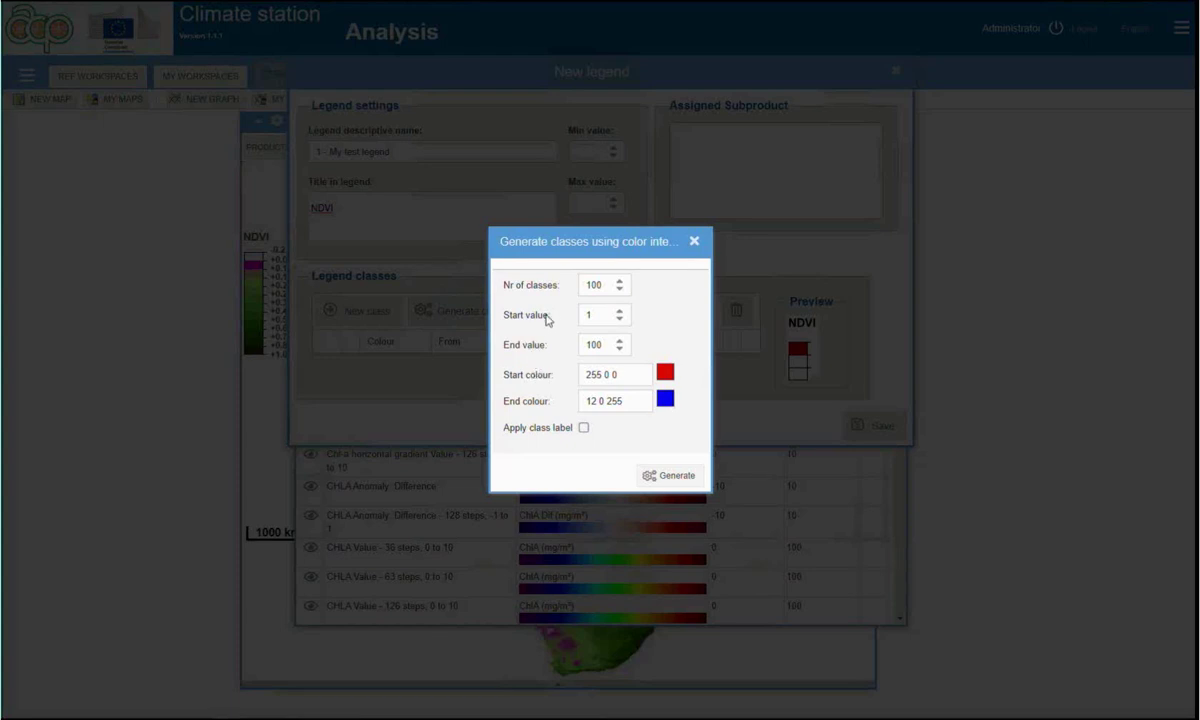
left_click(660, 308)
left_click(588, 462)
left_click(585, 429)
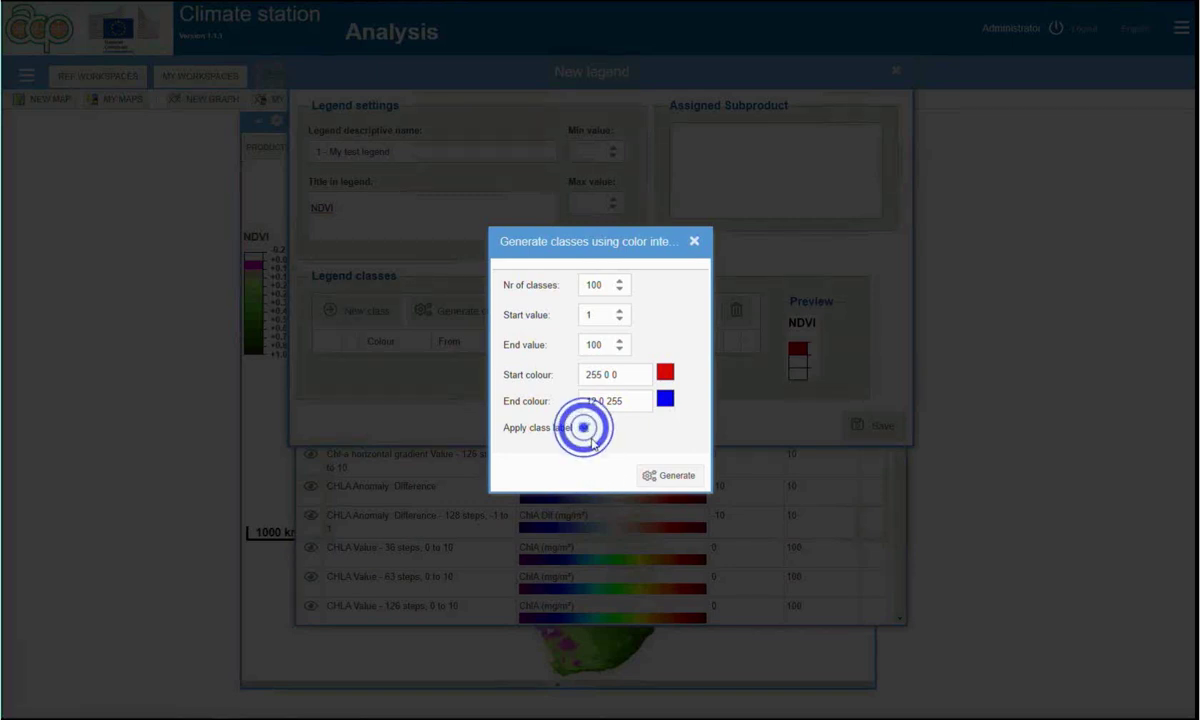
left_click(675, 479)
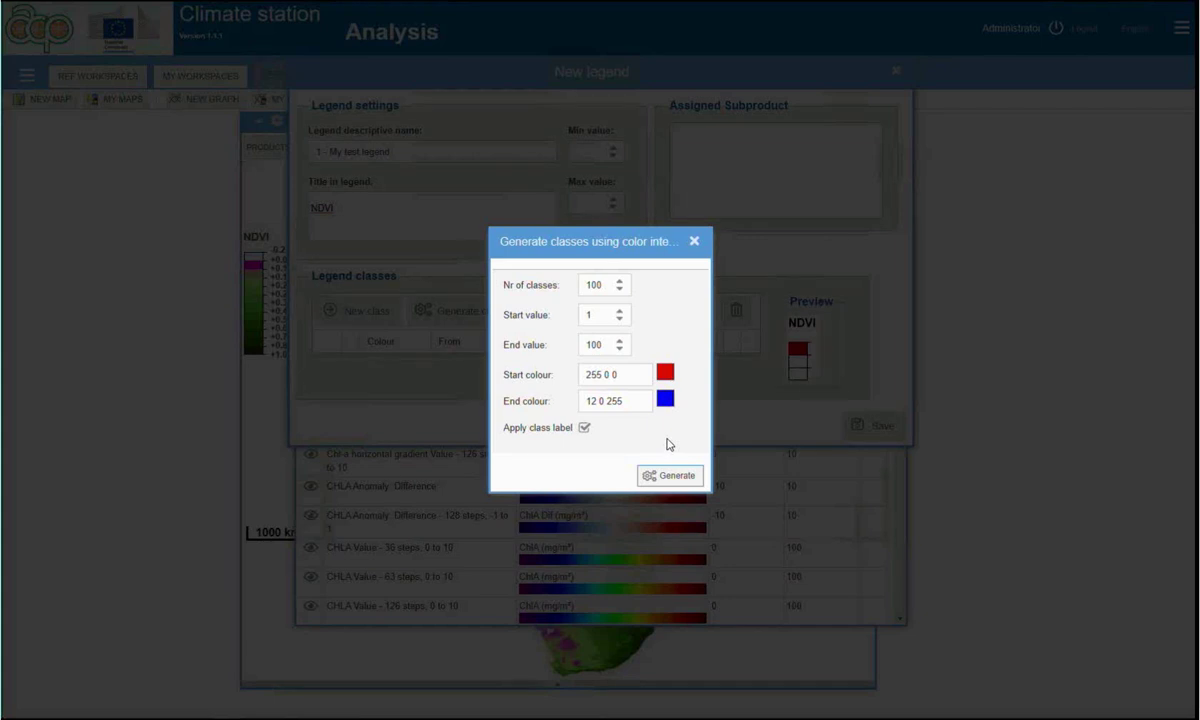
left_click(670, 475)
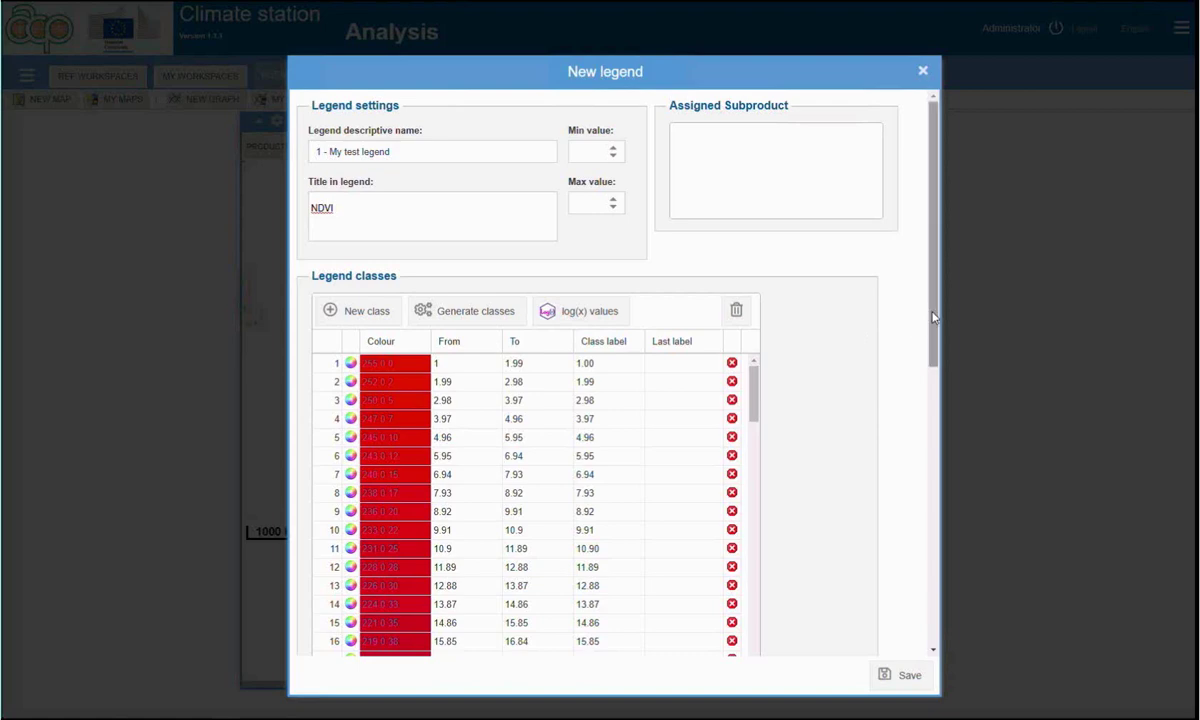
left_click_drag(932, 310, 915, 408)
scroll(915, 408, "down", 1)
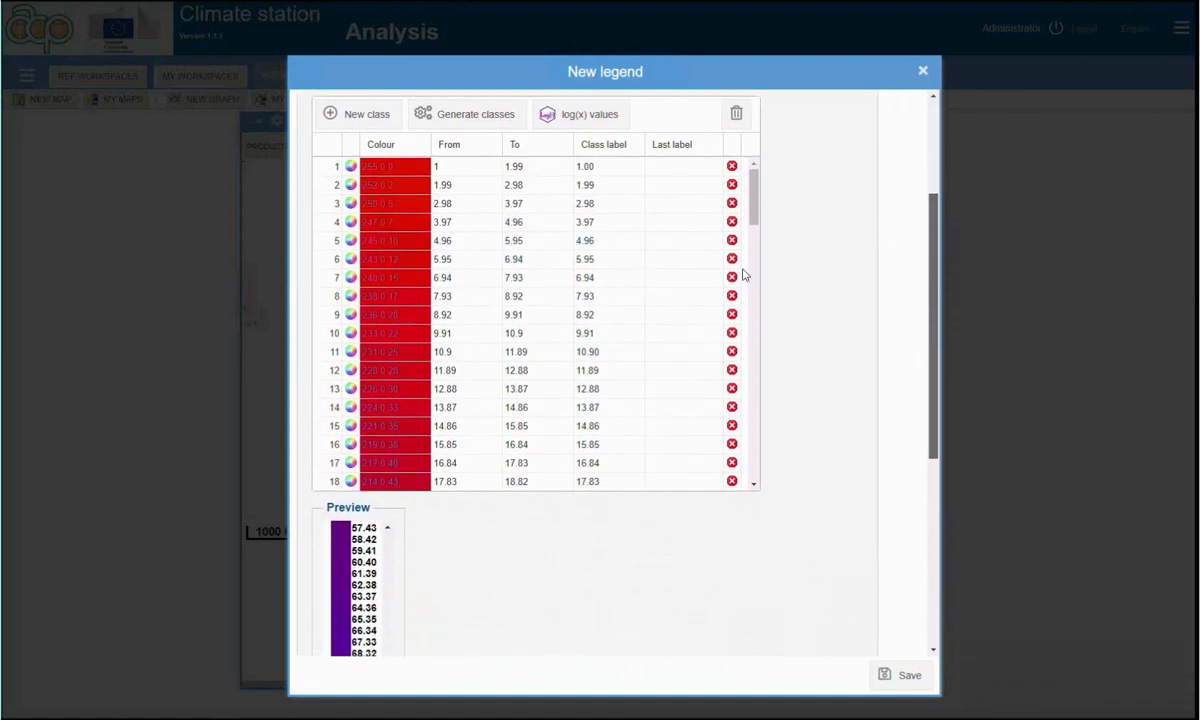
left_click_drag(752, 203, 731, 467)
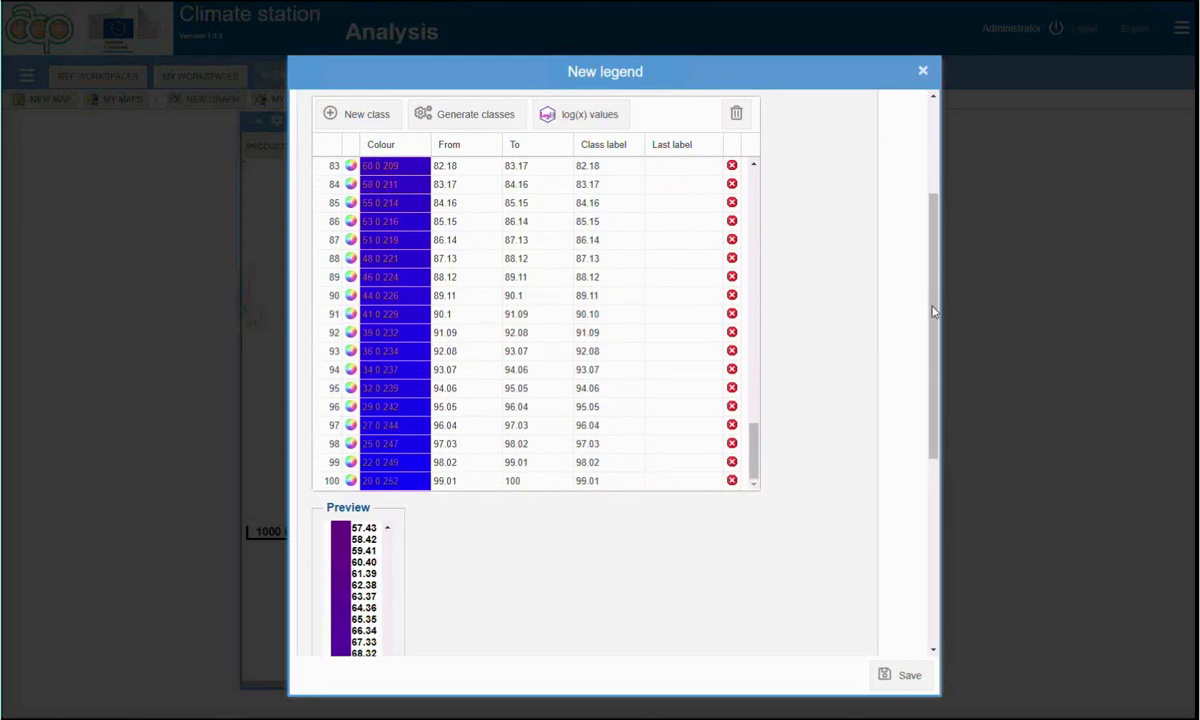
left_click_drag(930, 311, 913, 428)
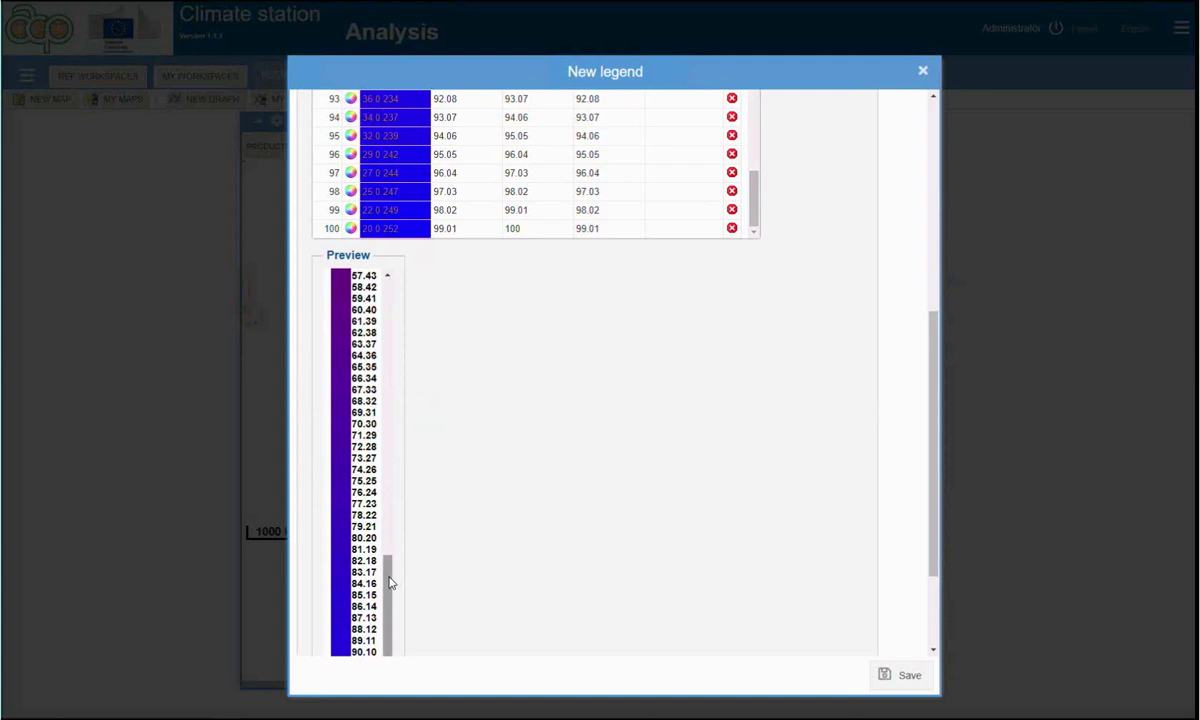
left_click_drag(390, 583, 385, 258)
left_click_drag(932, 372, 919, 188)
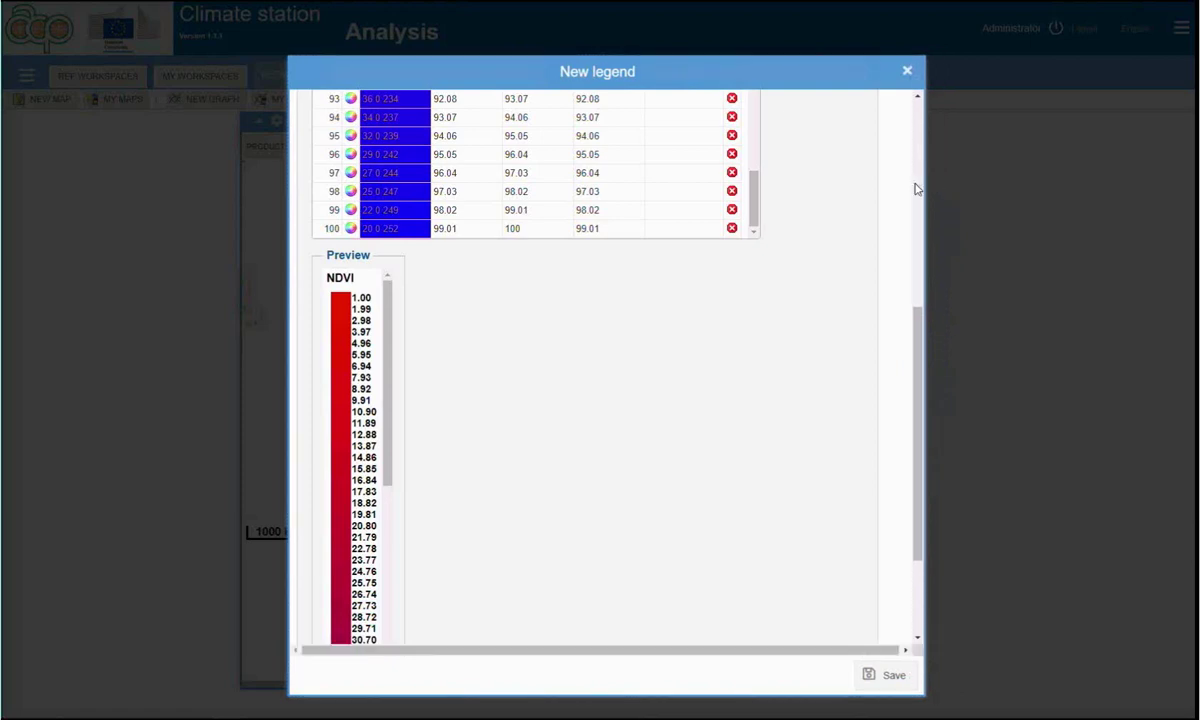
left_click(915, 184)
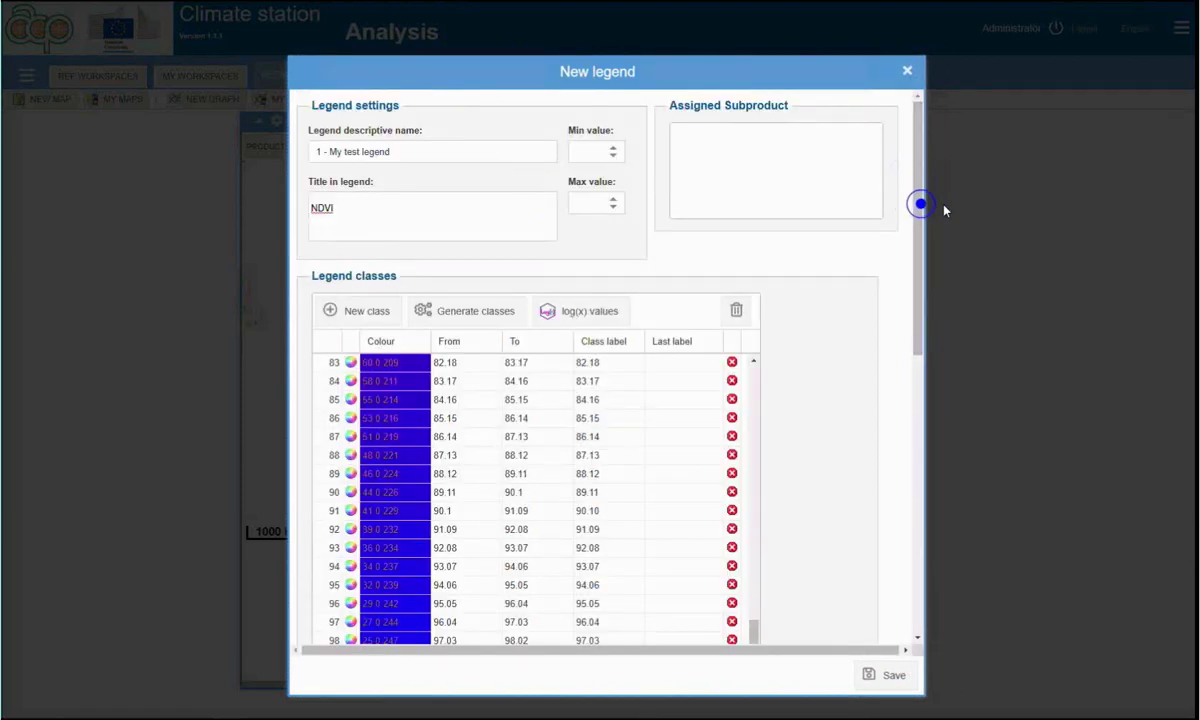
left_click_drag(943, 210, 937, 201)
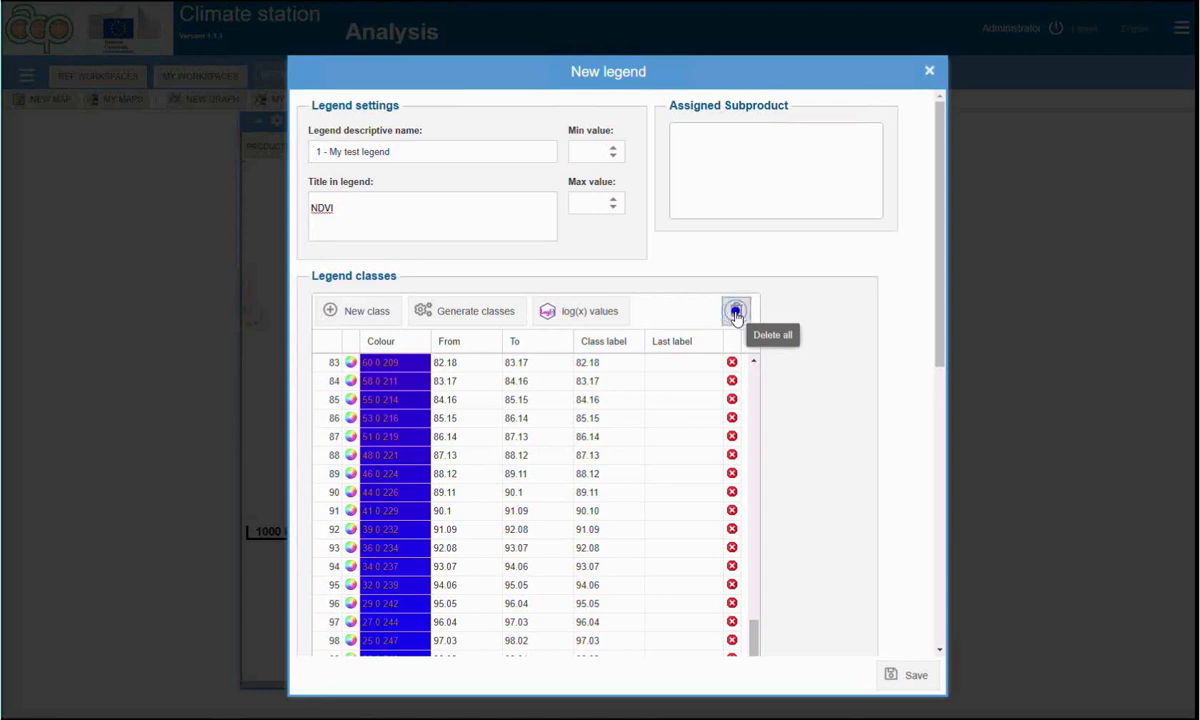
Clear all classes and regenerate the 100 red-to-blue classes without labels.
left_click(736, 310)
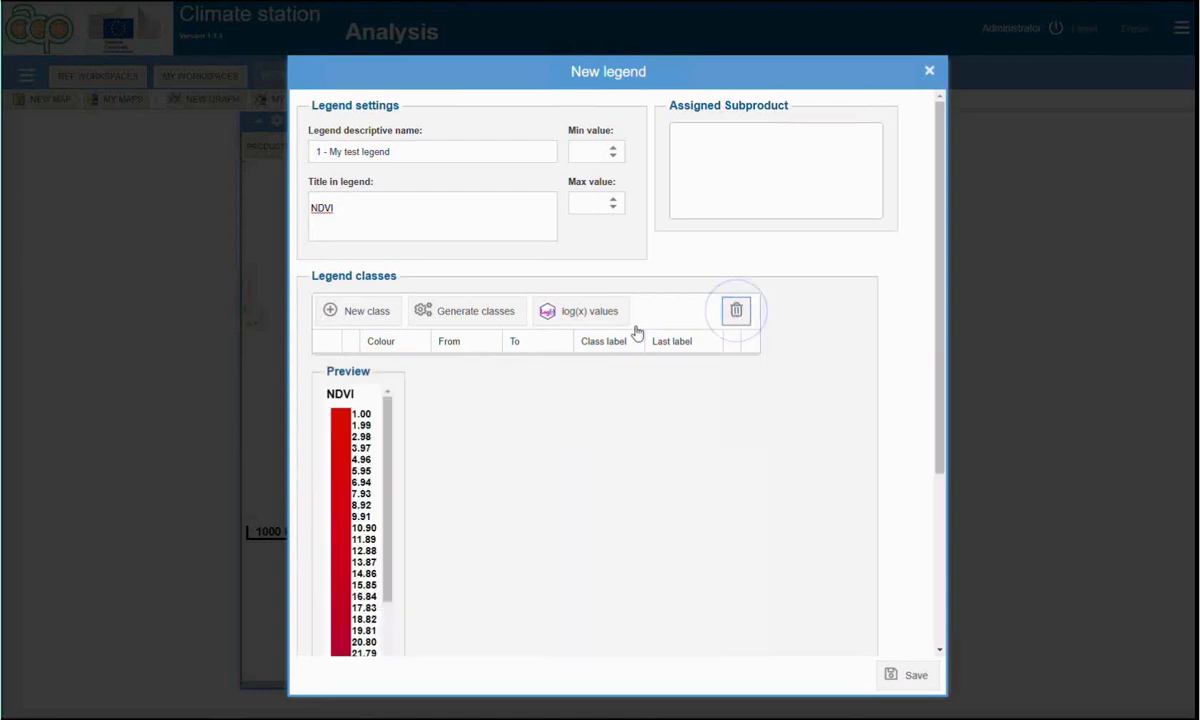
left_click(462, 318)
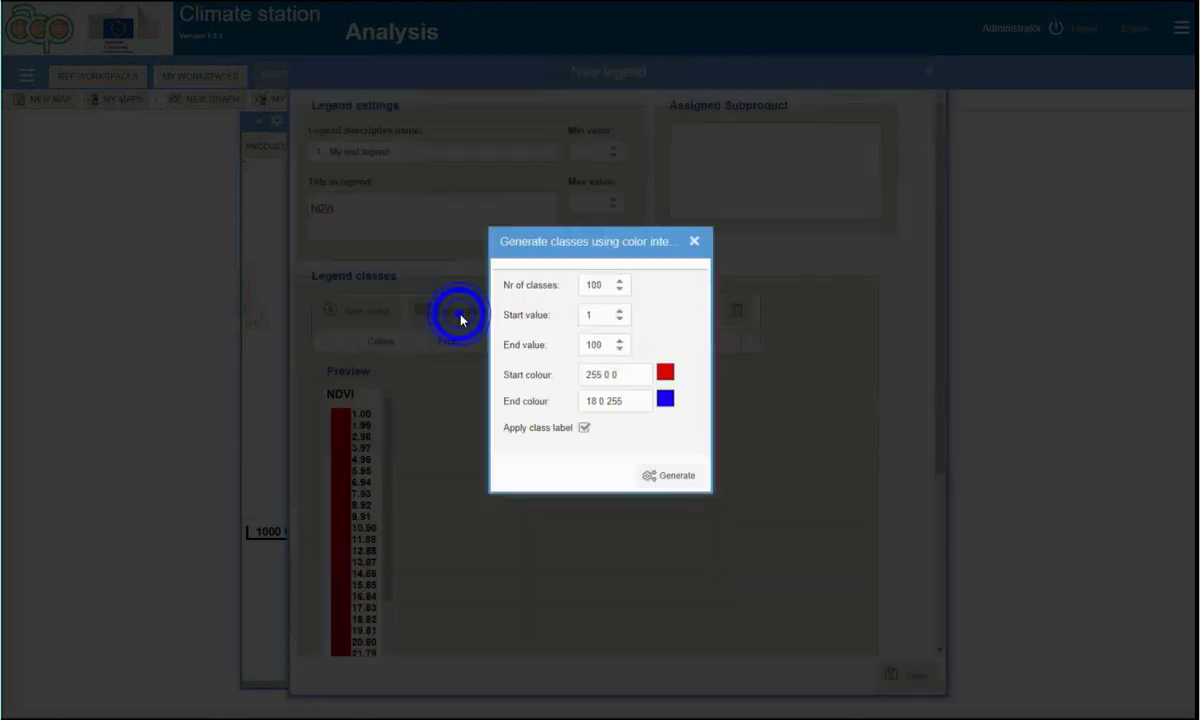
left_click(584, 428)
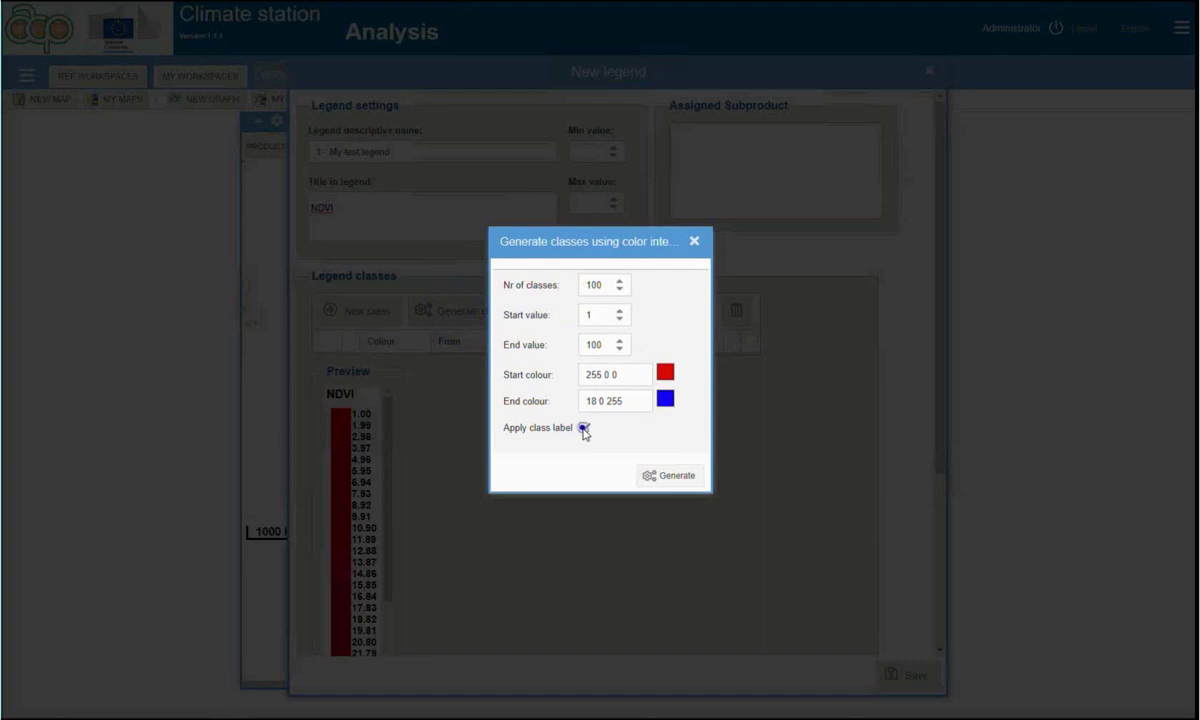
left_click(673, 478)
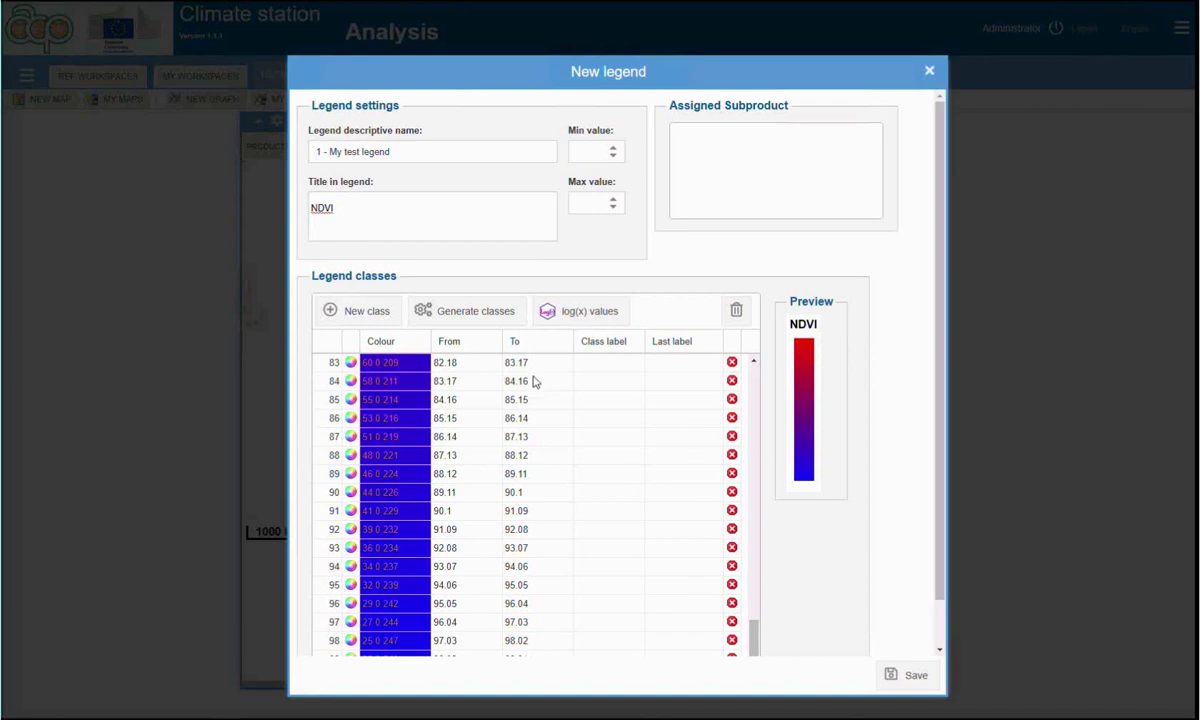
Label class 1 as '1' and class 10 as '10'.
scroll(593, 417, "up", 15)
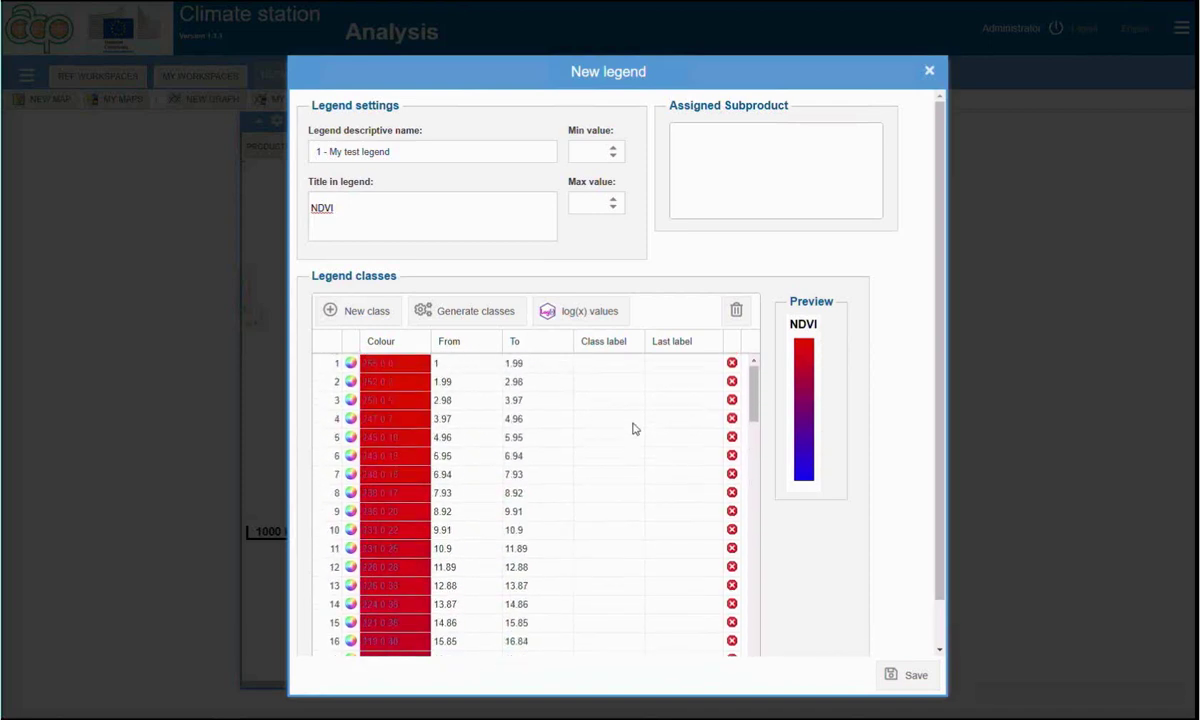
left_click(599, 364)
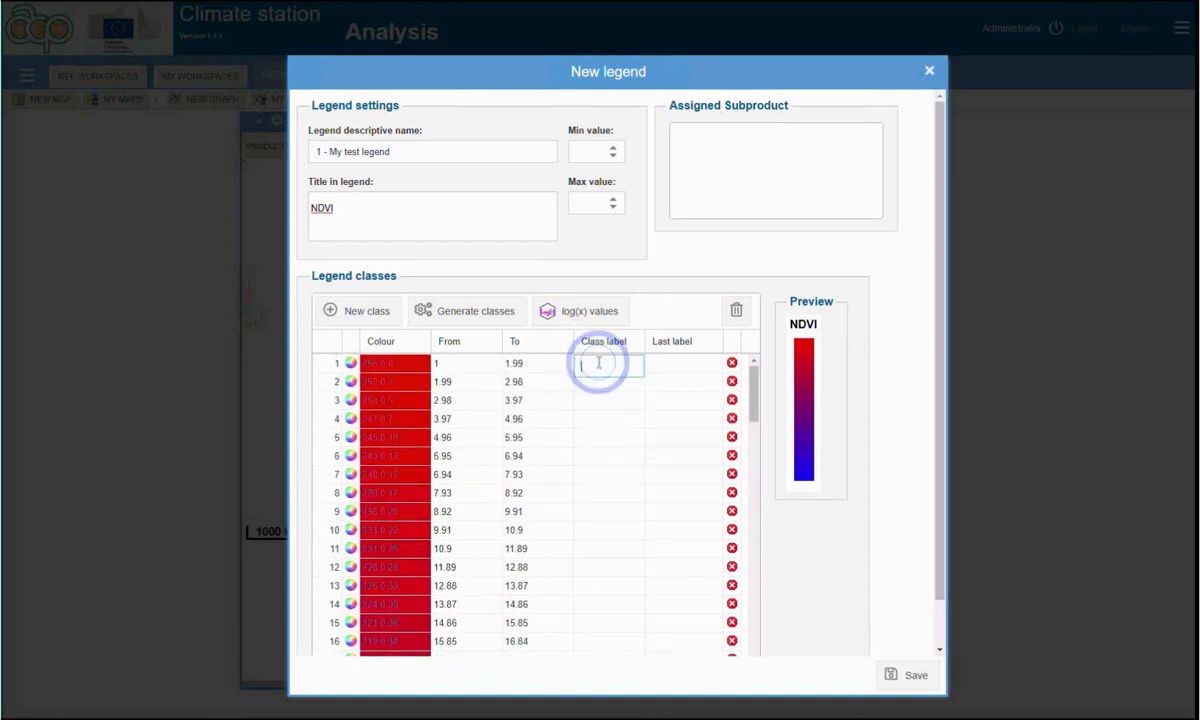
type("1")
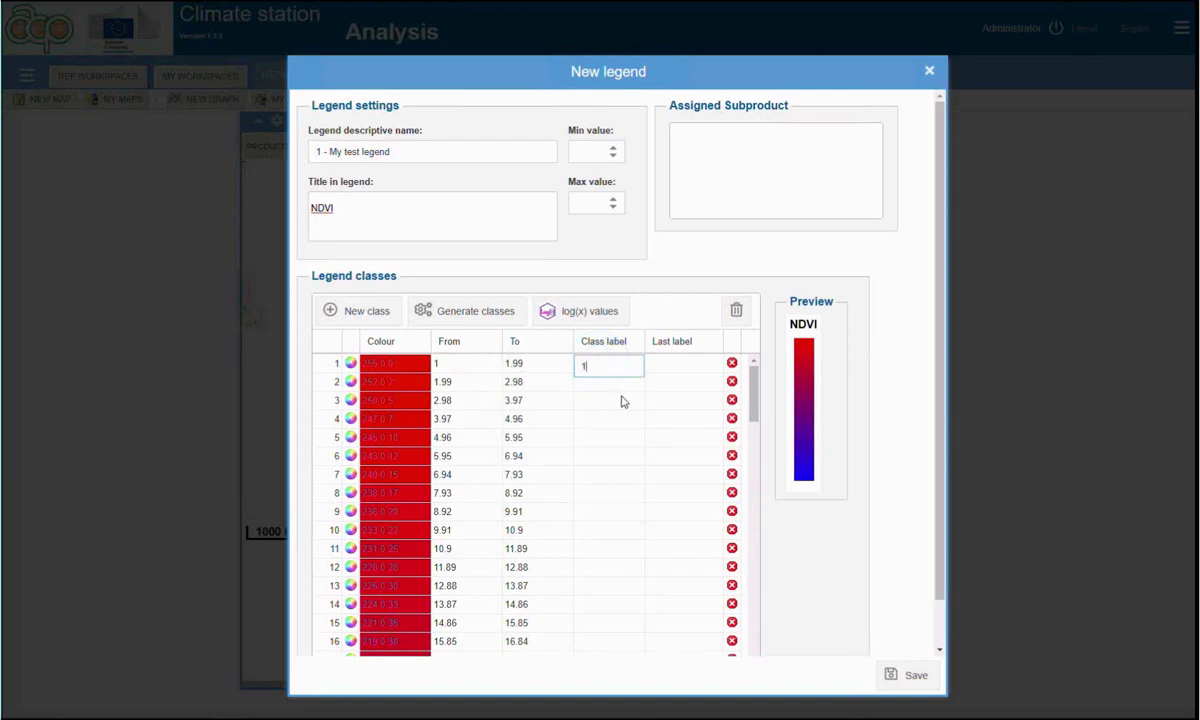
left_click(592, 528)
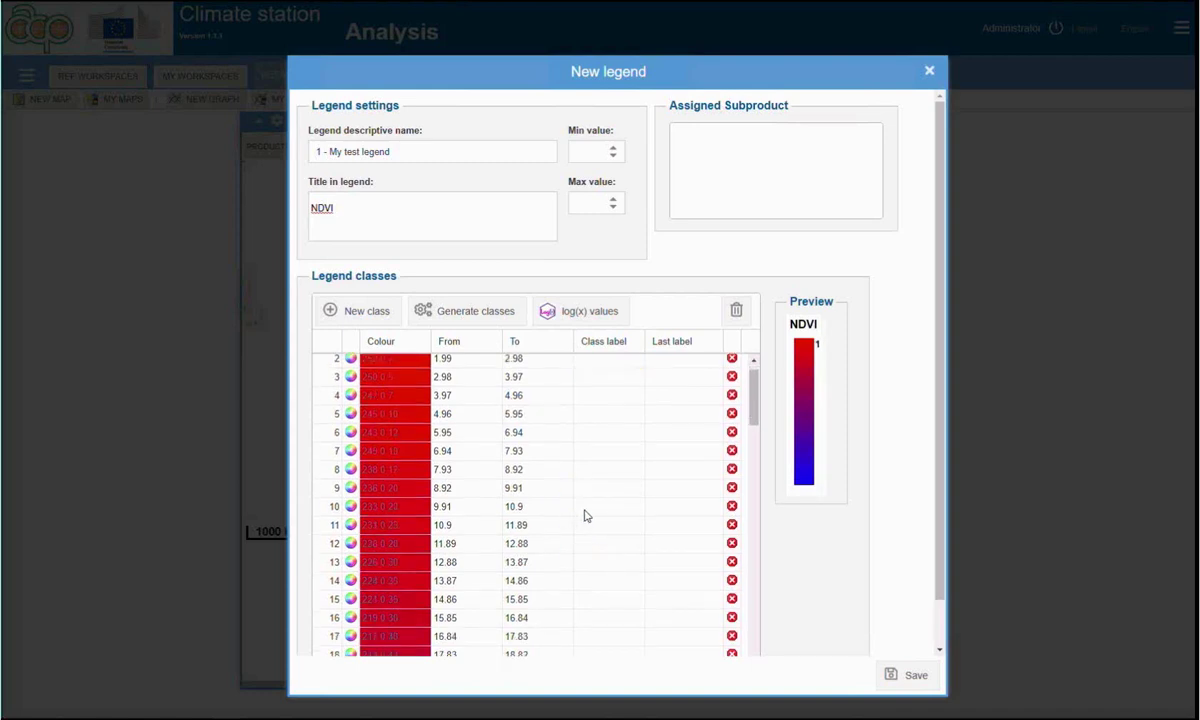
left_click(585, 508)
left_click(592, 545)
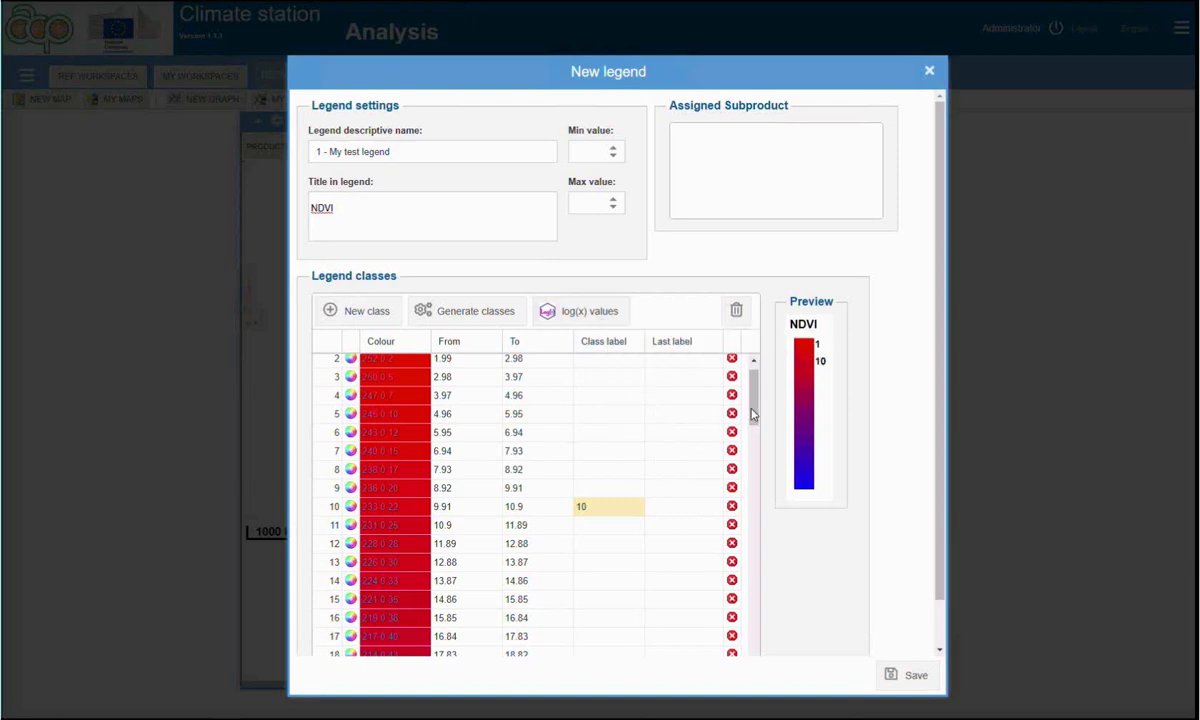
left_click_drag(754, 402, 726, 673)
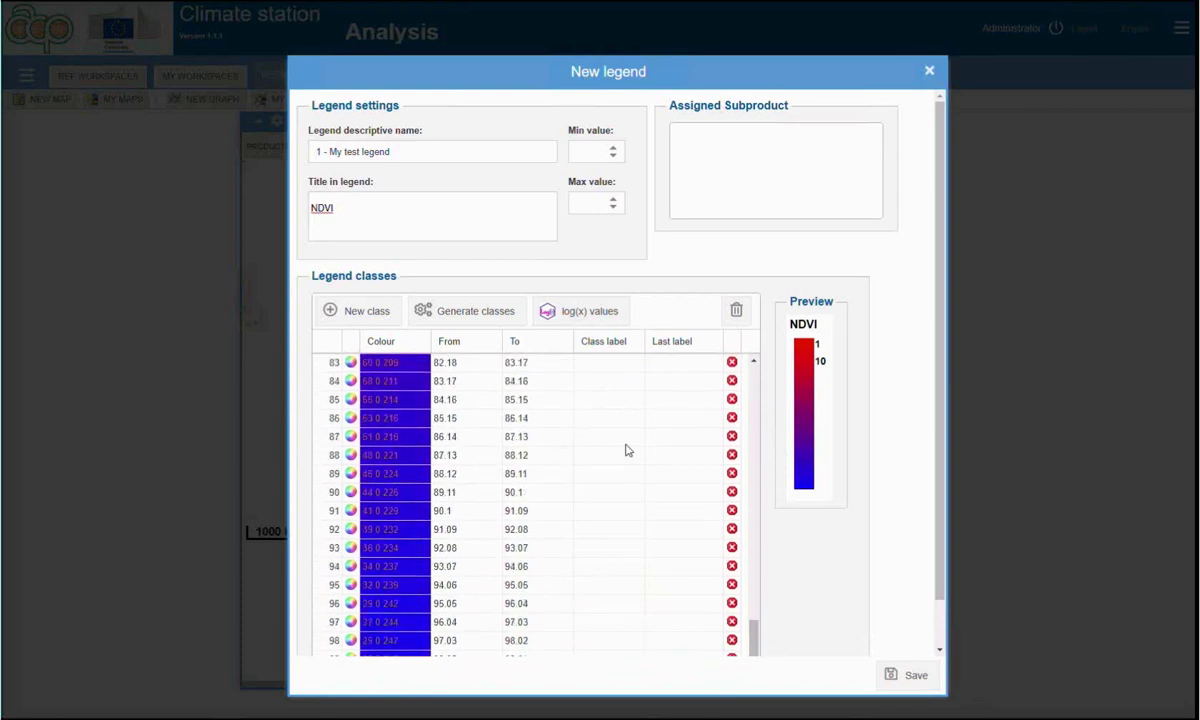
left_click_drag(755, 626, 750, 402)
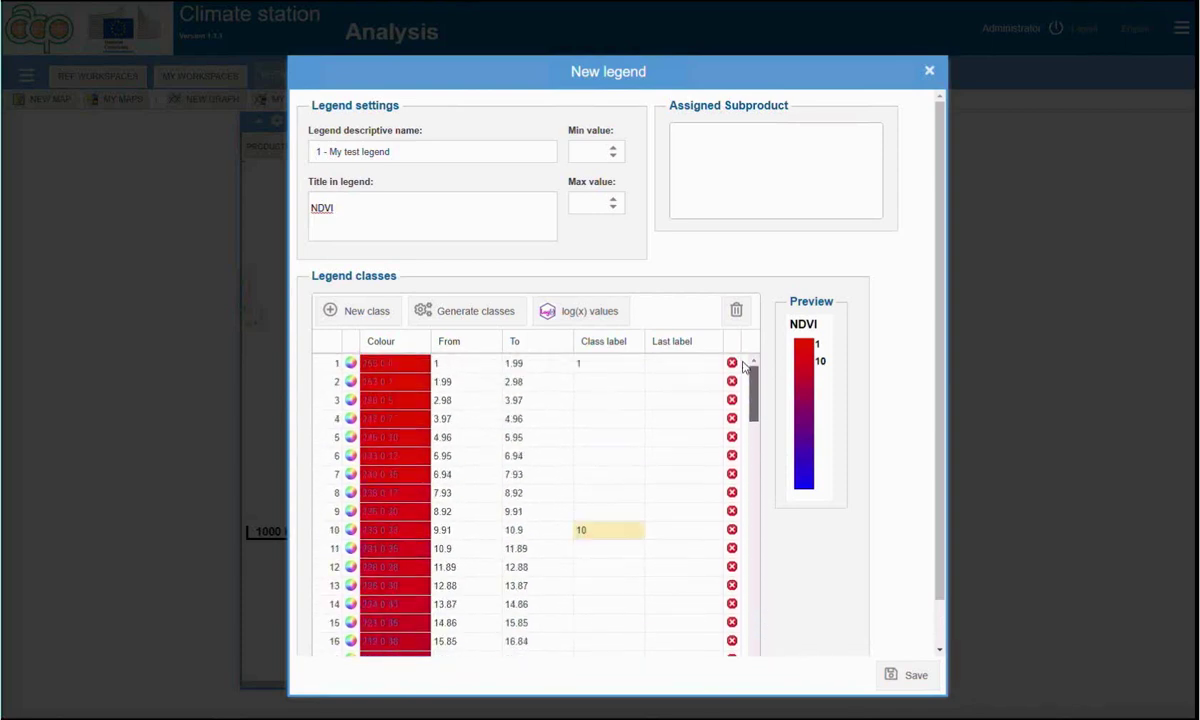
Fill the 100 classes with logarithmic ranges using minimum 0.00001 and maximum 1.
left_click(601, 322)
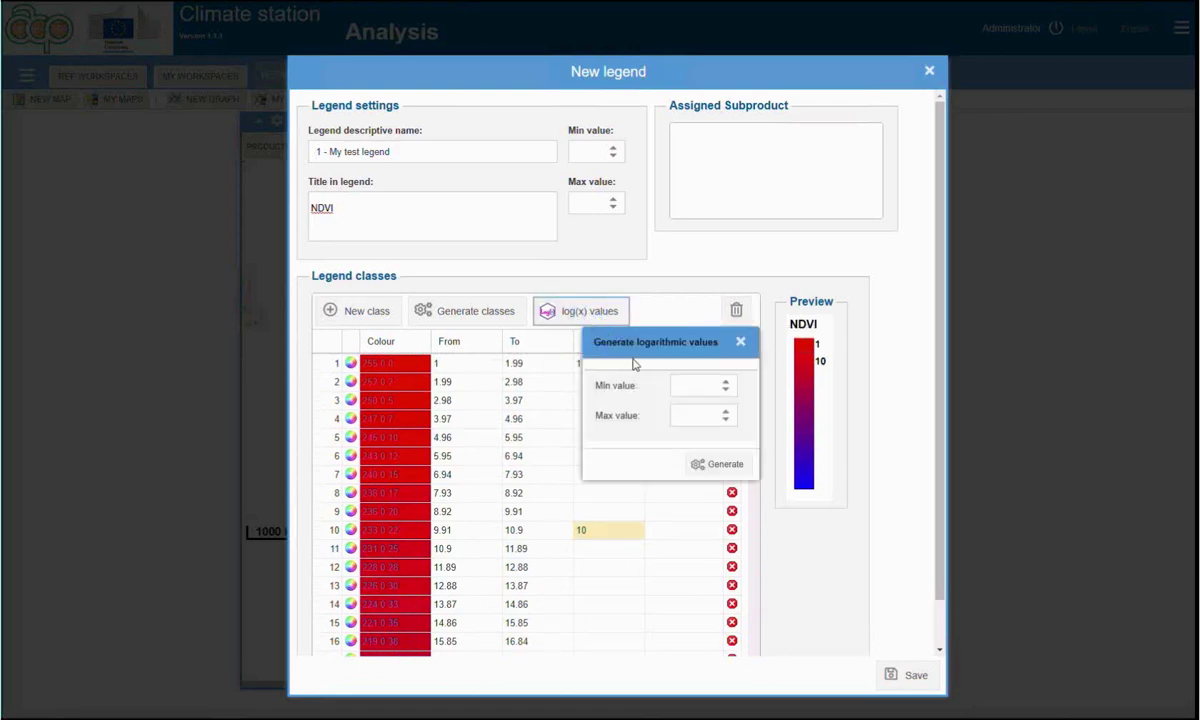
left_click(690, 385)
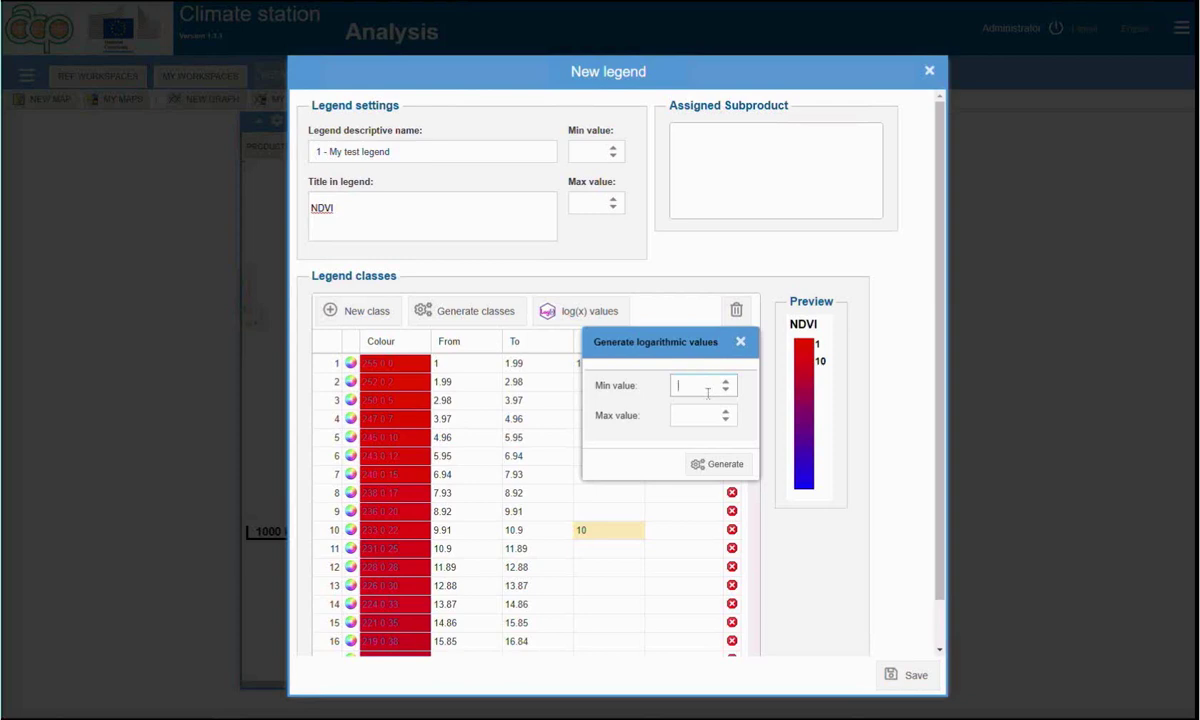
type("0.00001")
left_click(695, 416)
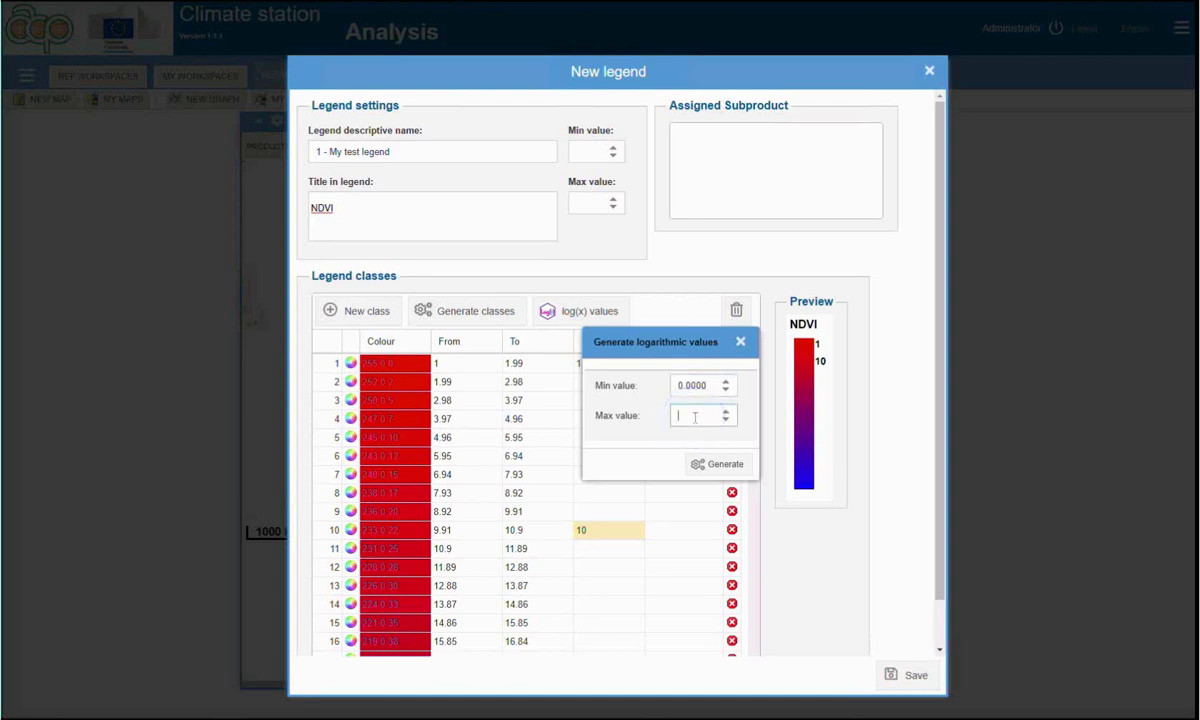
type("1")
left_click(637, 466)
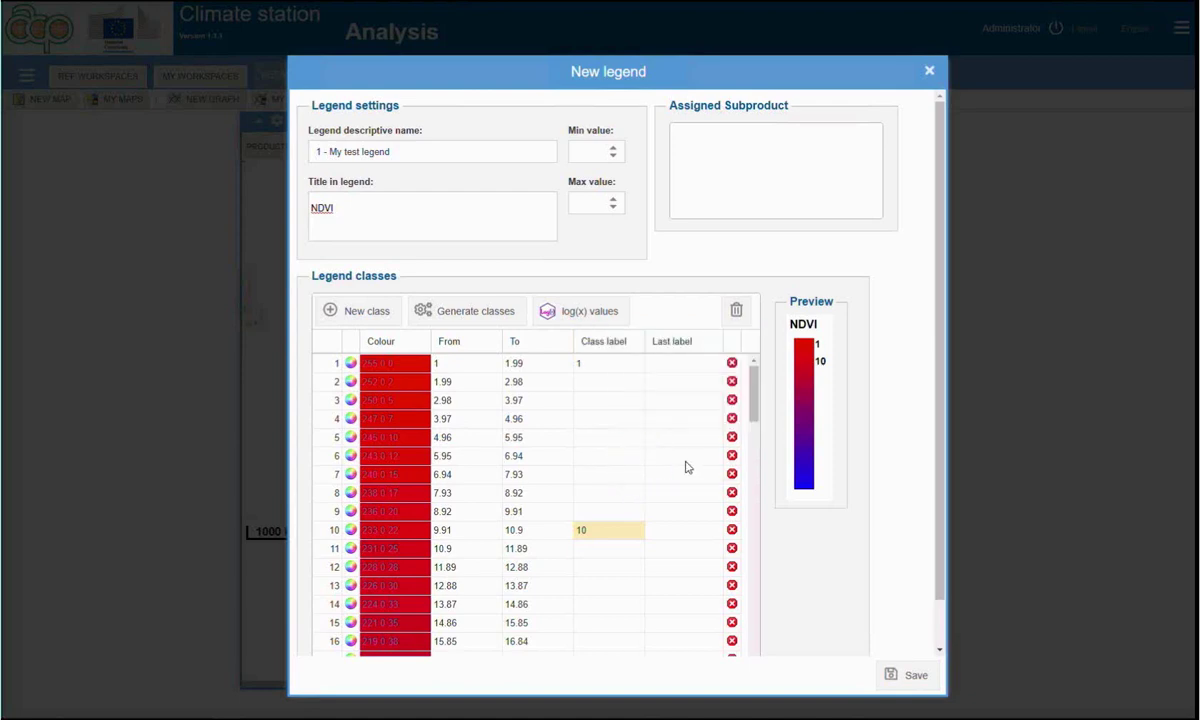
left_click(572, 311)
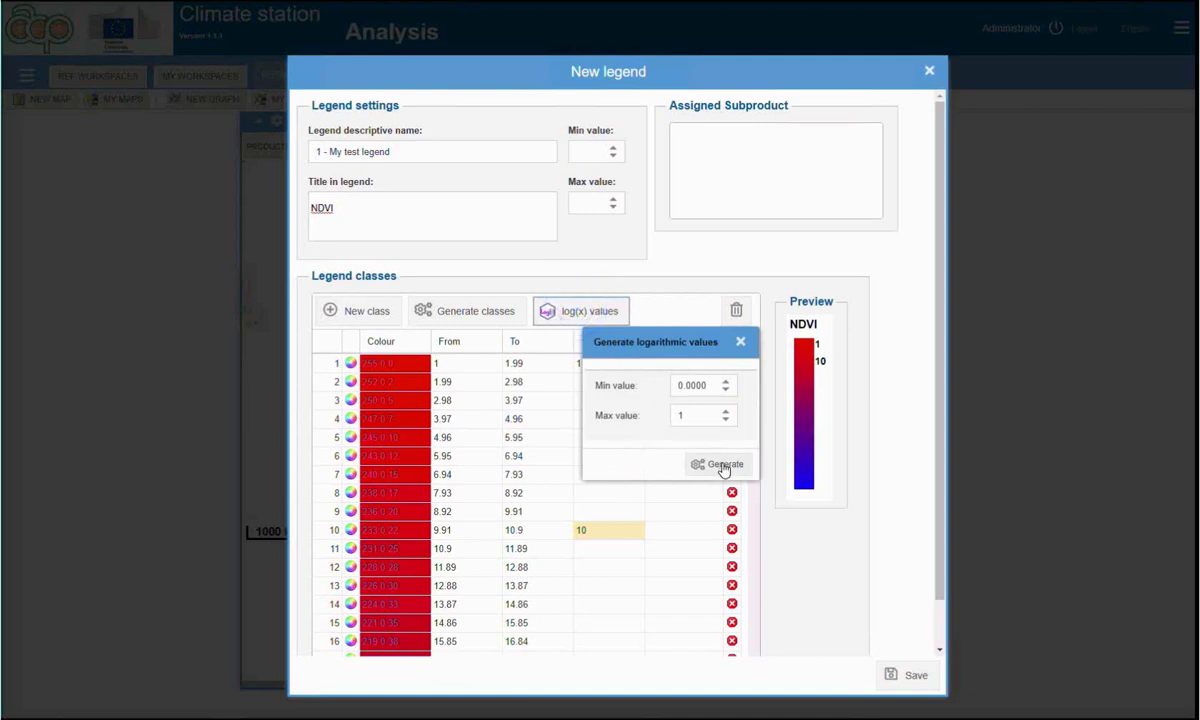
left_click(723, 466)
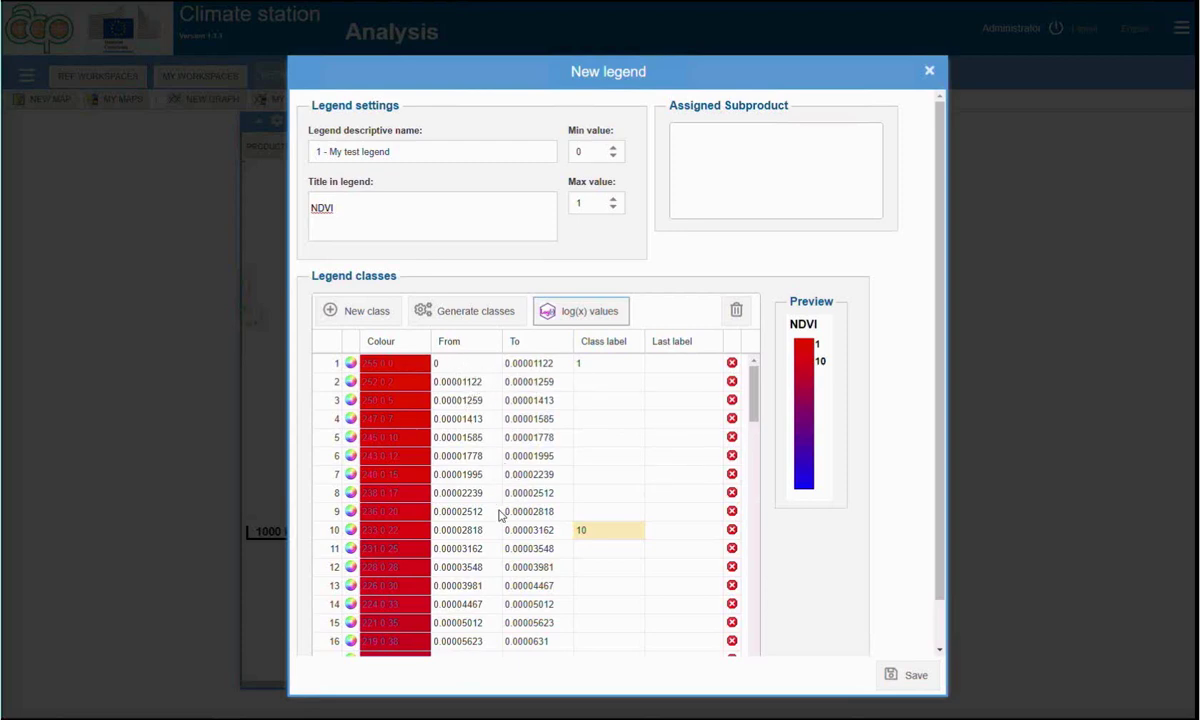
Save 'My test legend', close the editor and select it in Legend Administration.
left_click_drag(753, 405, 713, 690)
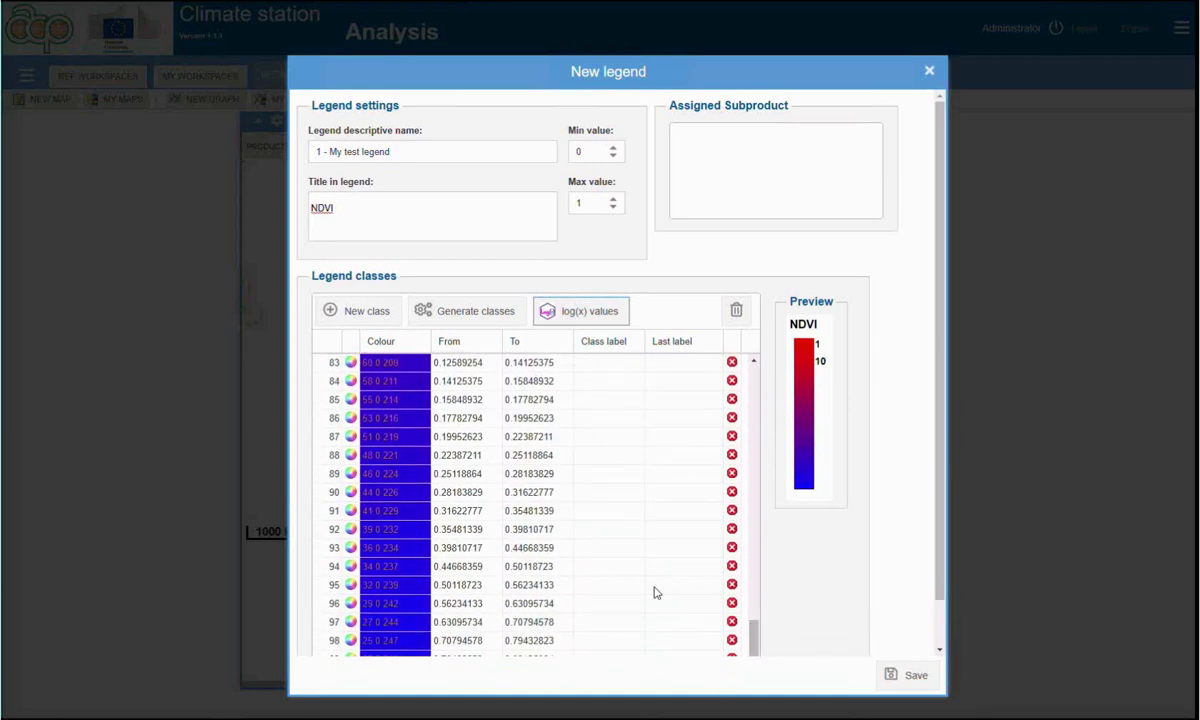
scroll(655, 593, "down", 1)
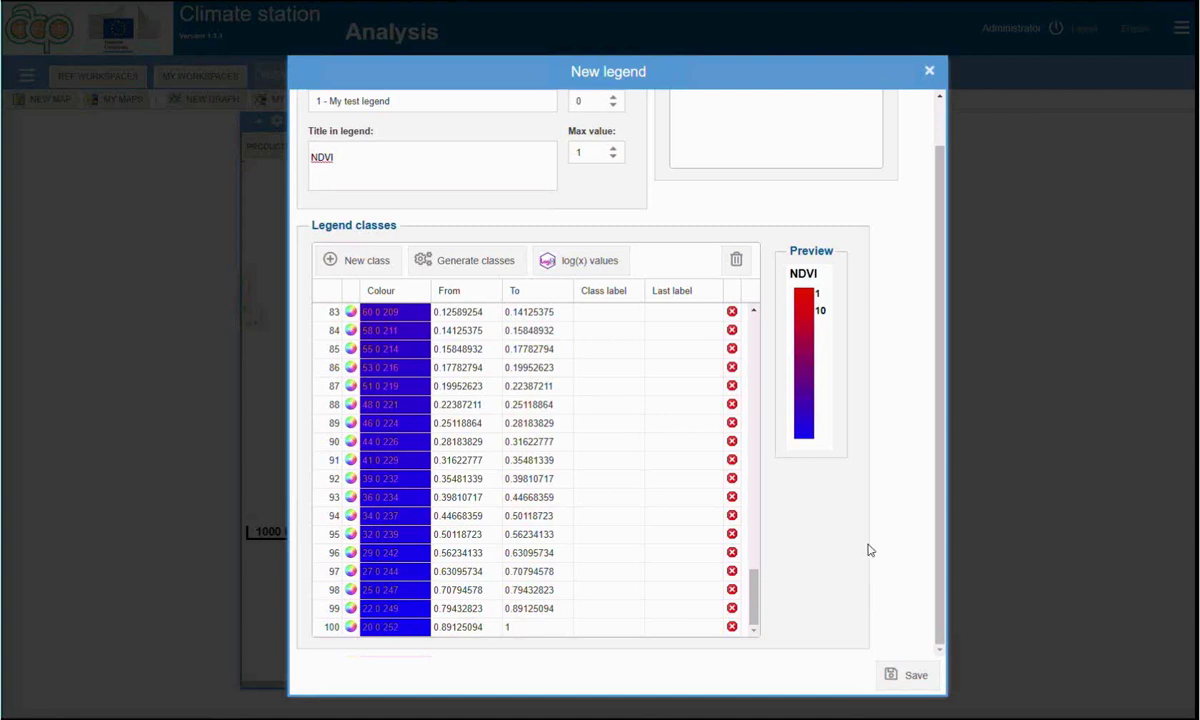
left_click(912, 677)
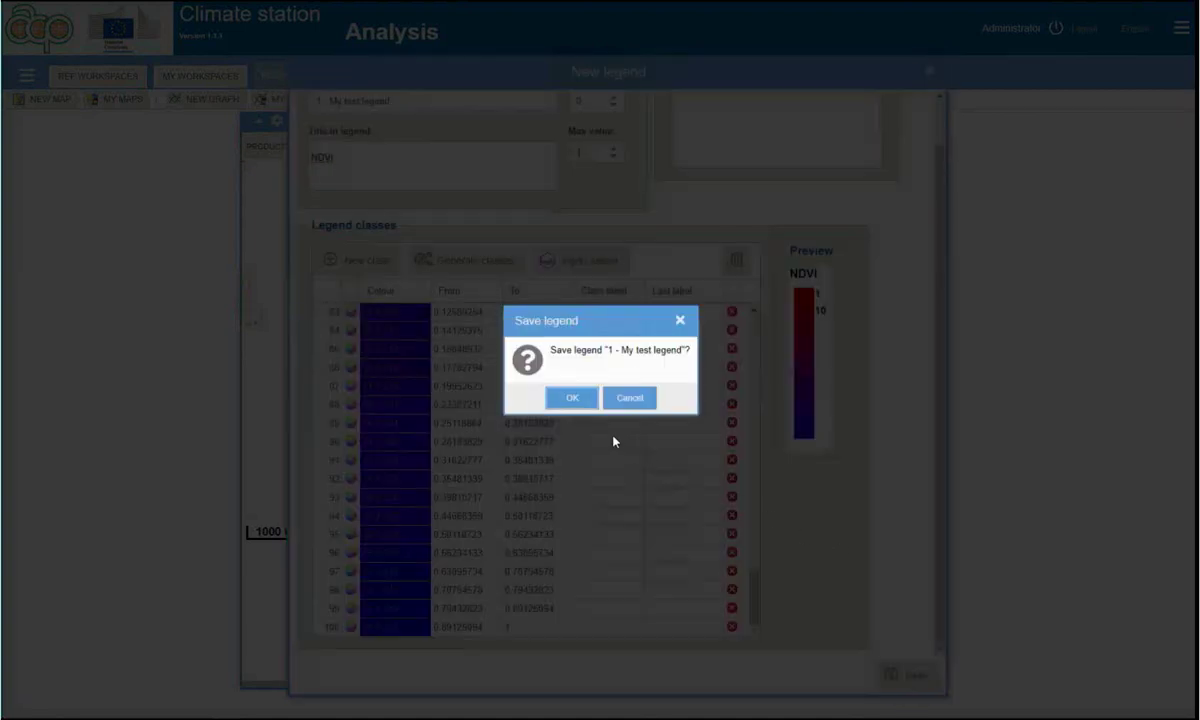
left_click(572, 397)
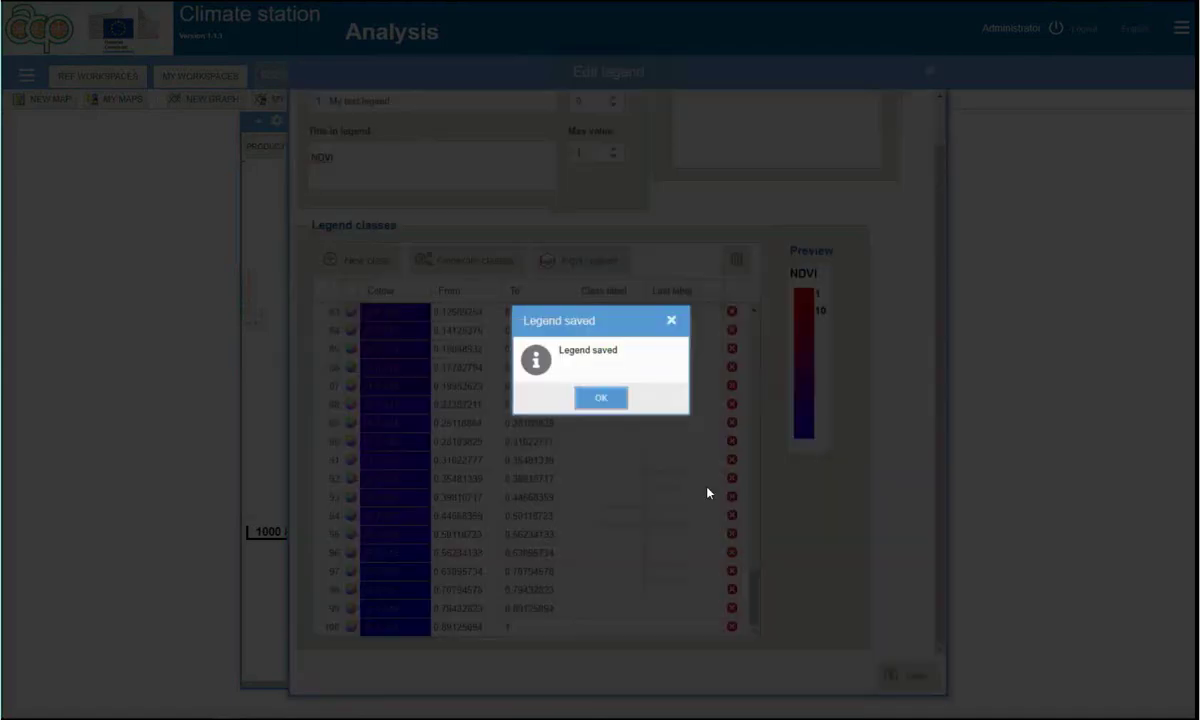
left_click(610, 401)
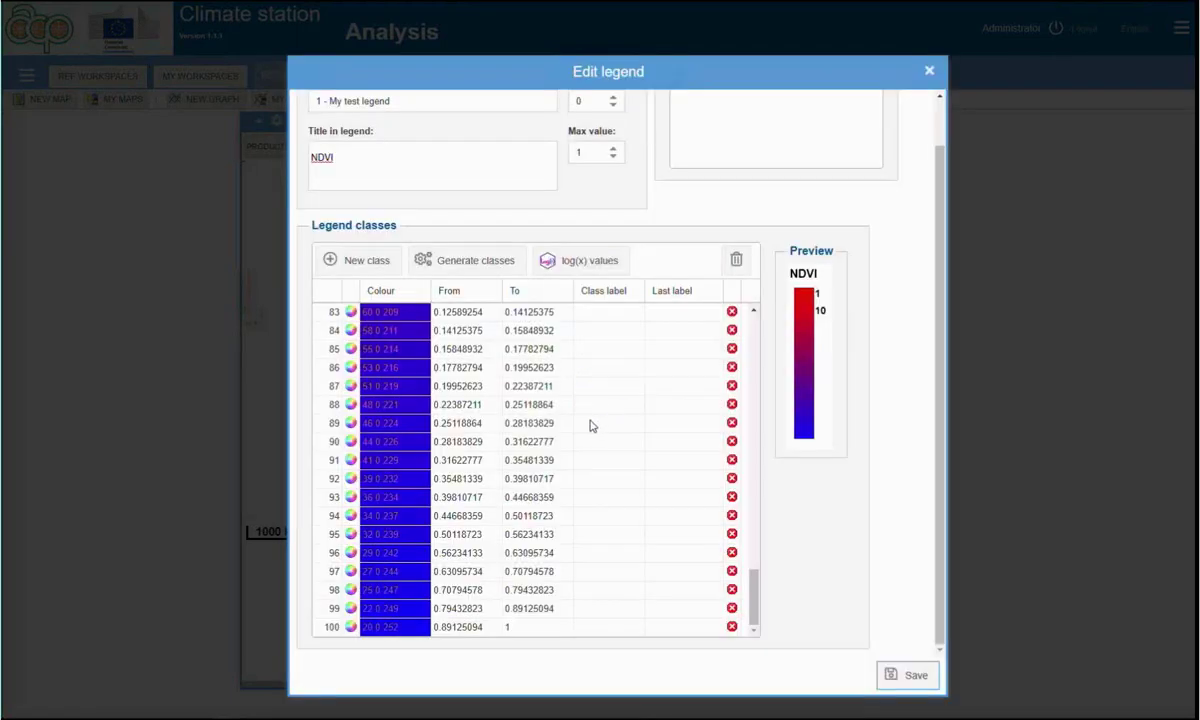
left_click(928, 73)
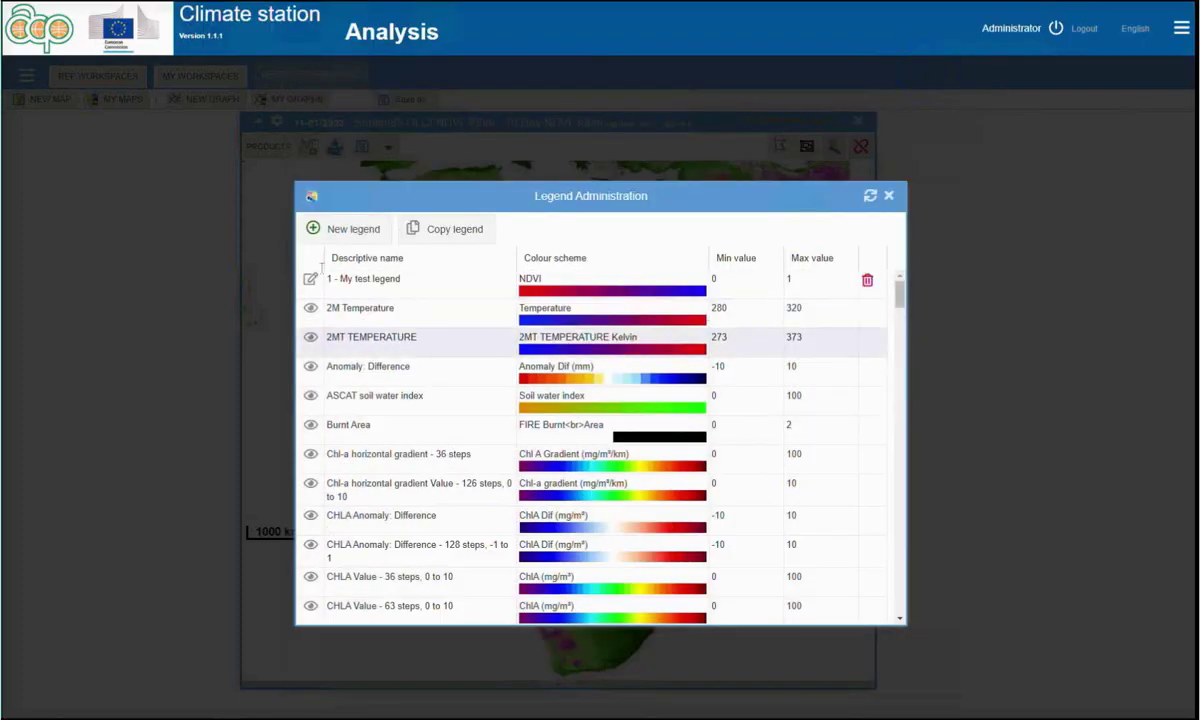
left_click(370, 272)
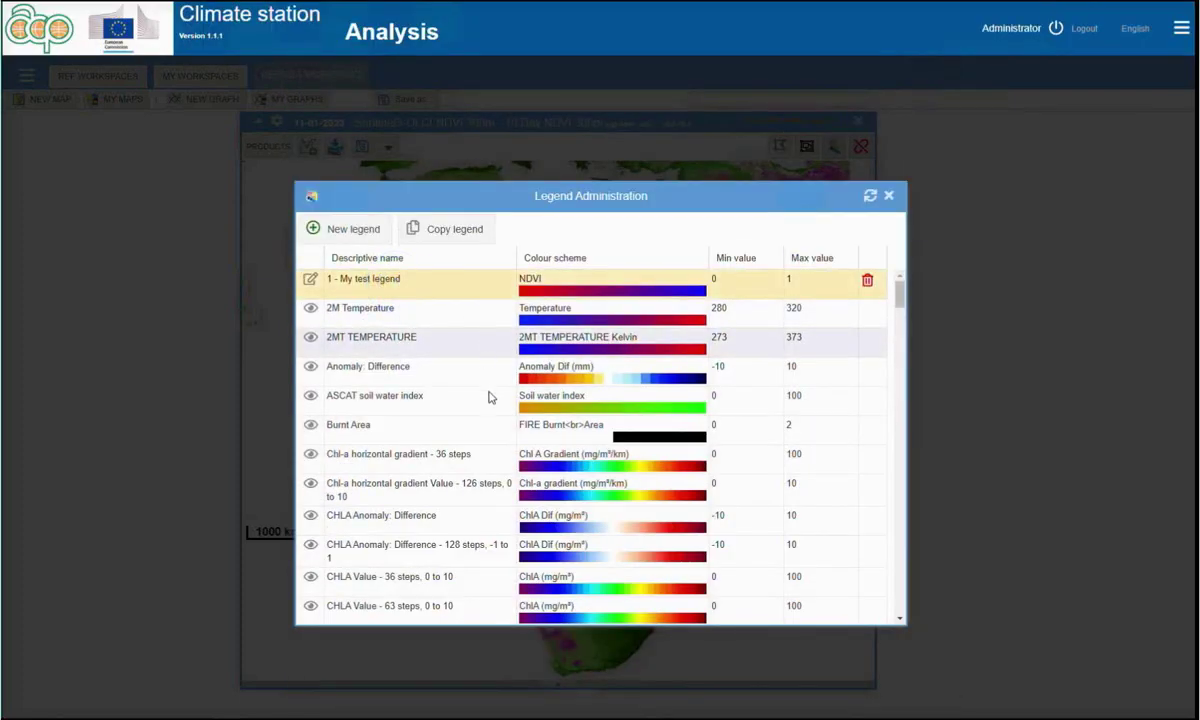